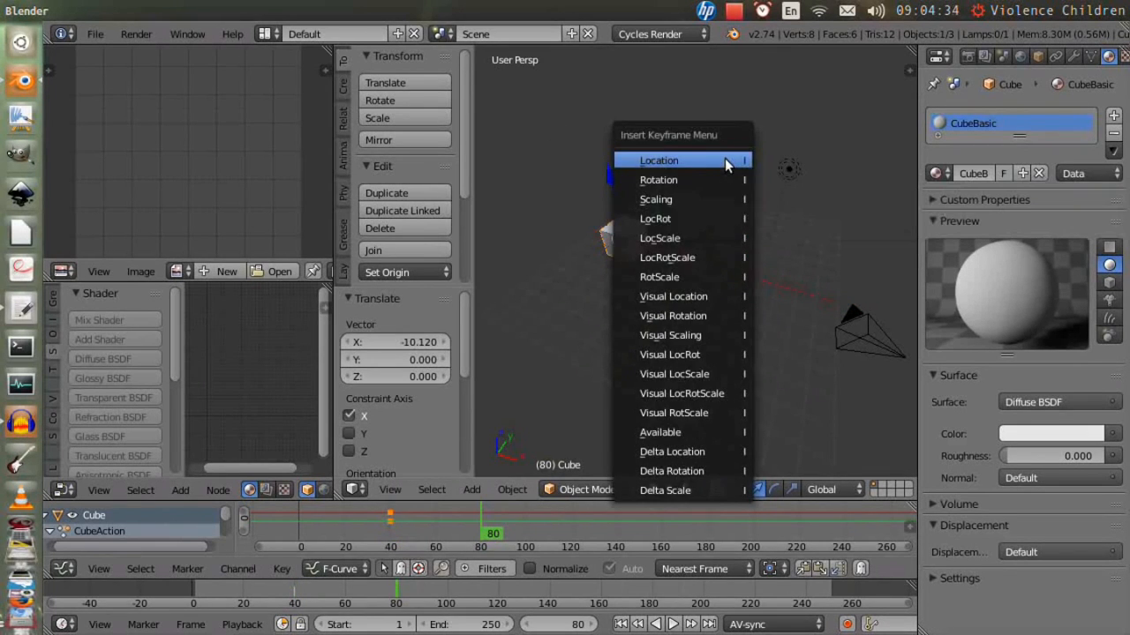
- Insert a Location keyframe for the cube, then rewind to the start and play the animation
click(729, 161)
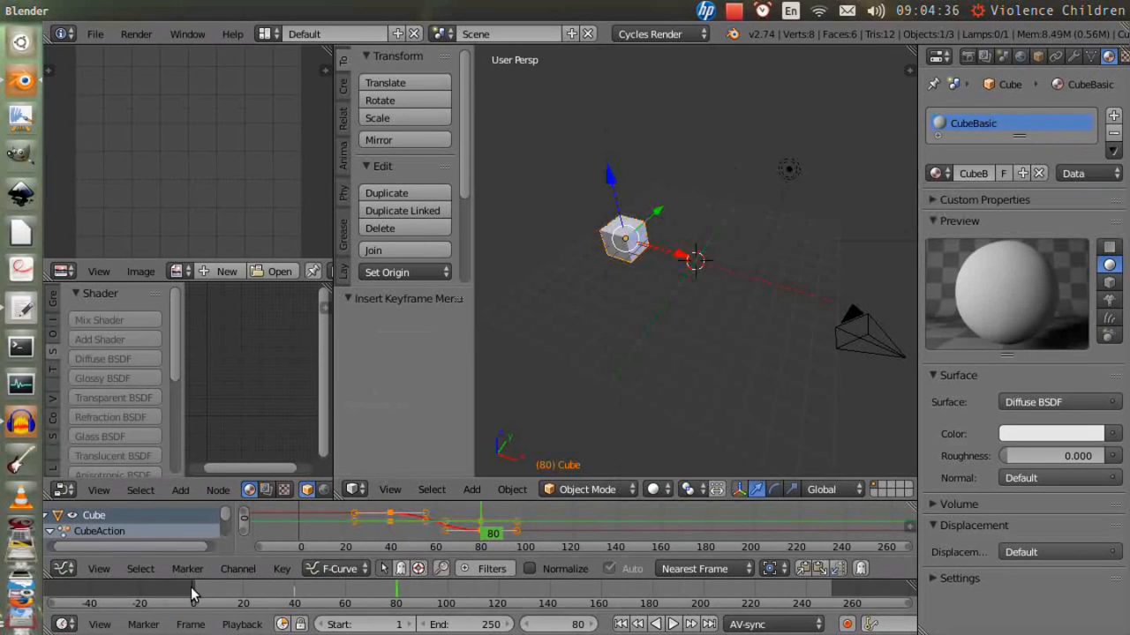
key(shift+Left)
key(alt+a)
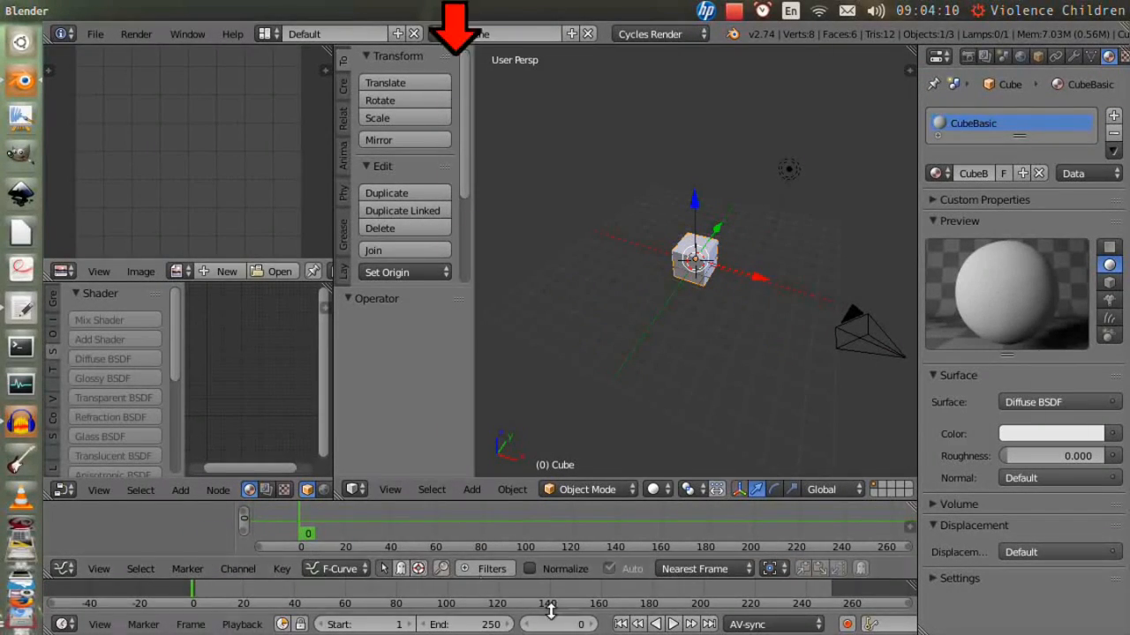
- At frame 40, move the cube along X to about 4.86 and insert a Location keyframe
click(295, 593)
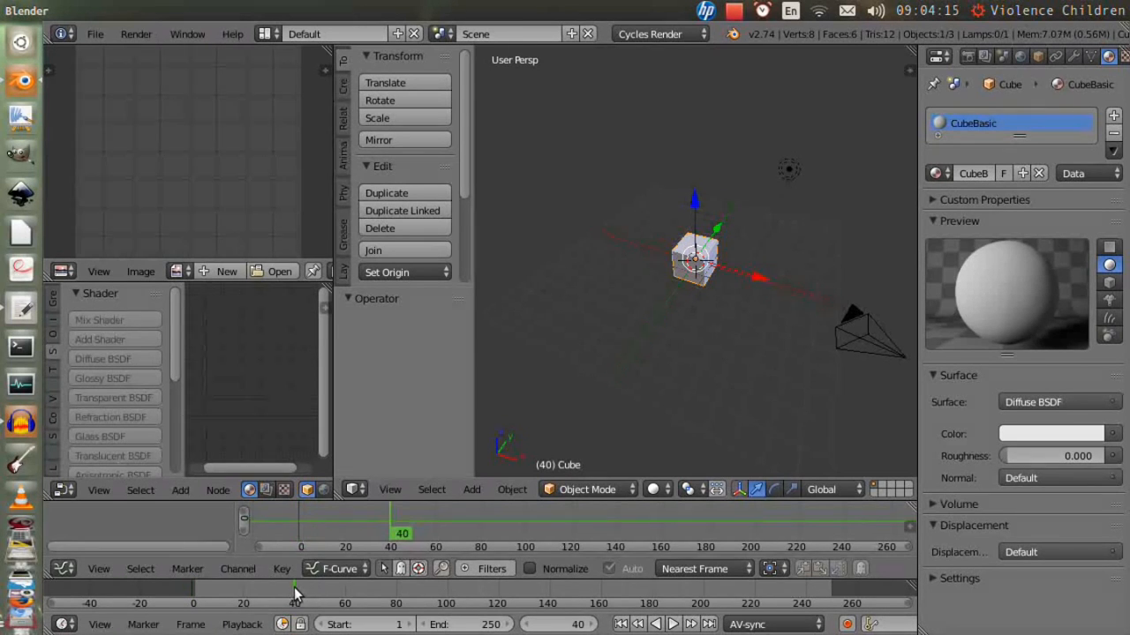
drag(757, 277, 824, 304)
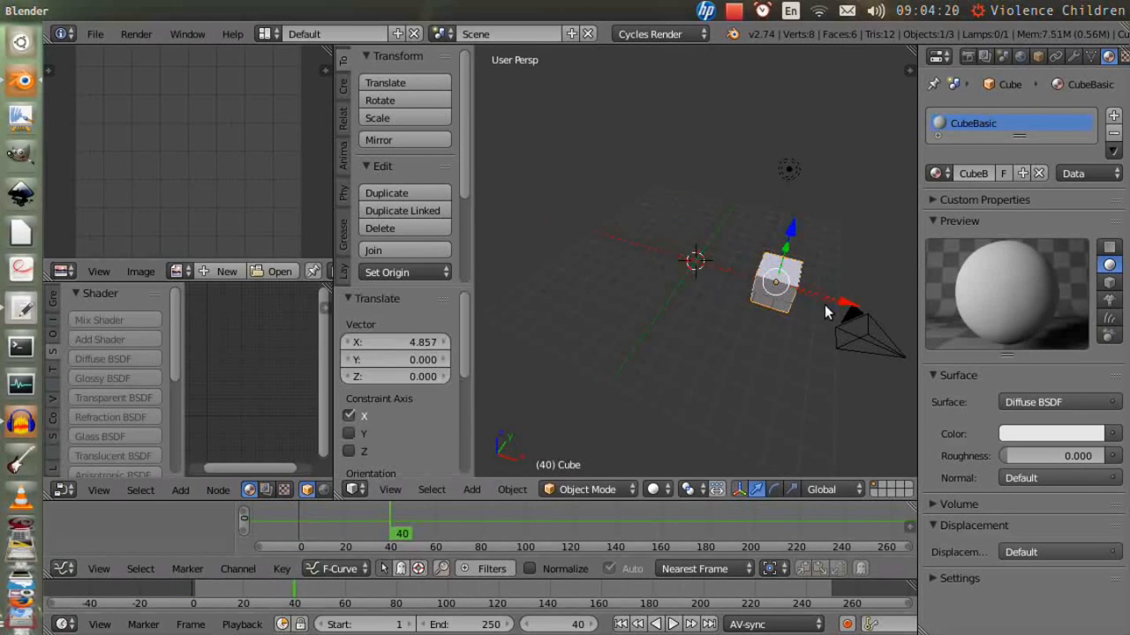
key(i)
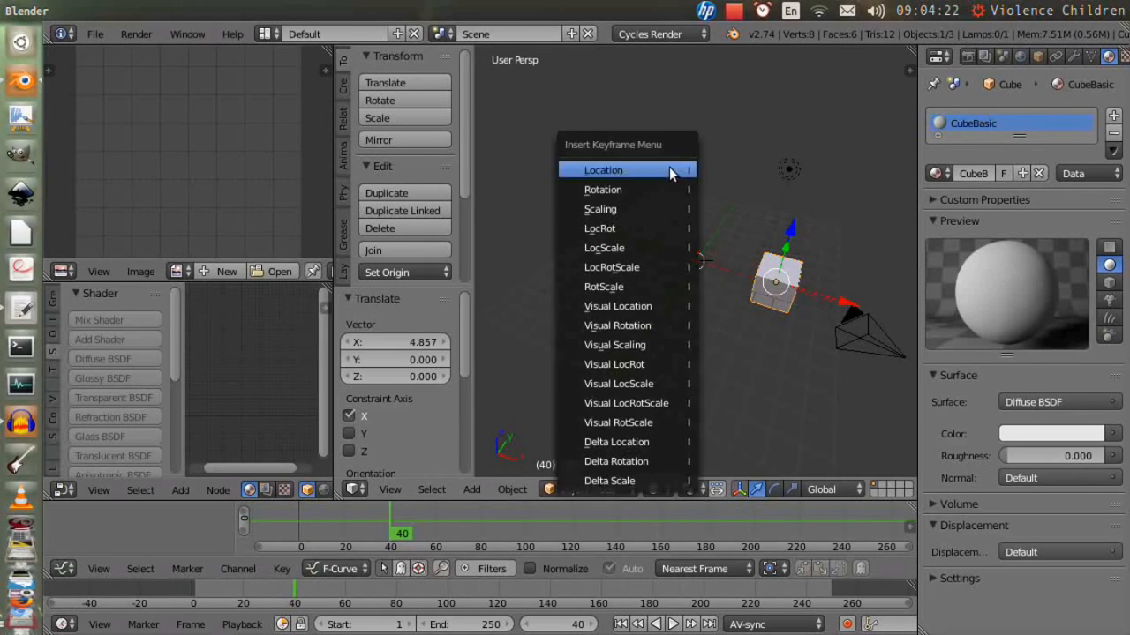
click(572, 169)
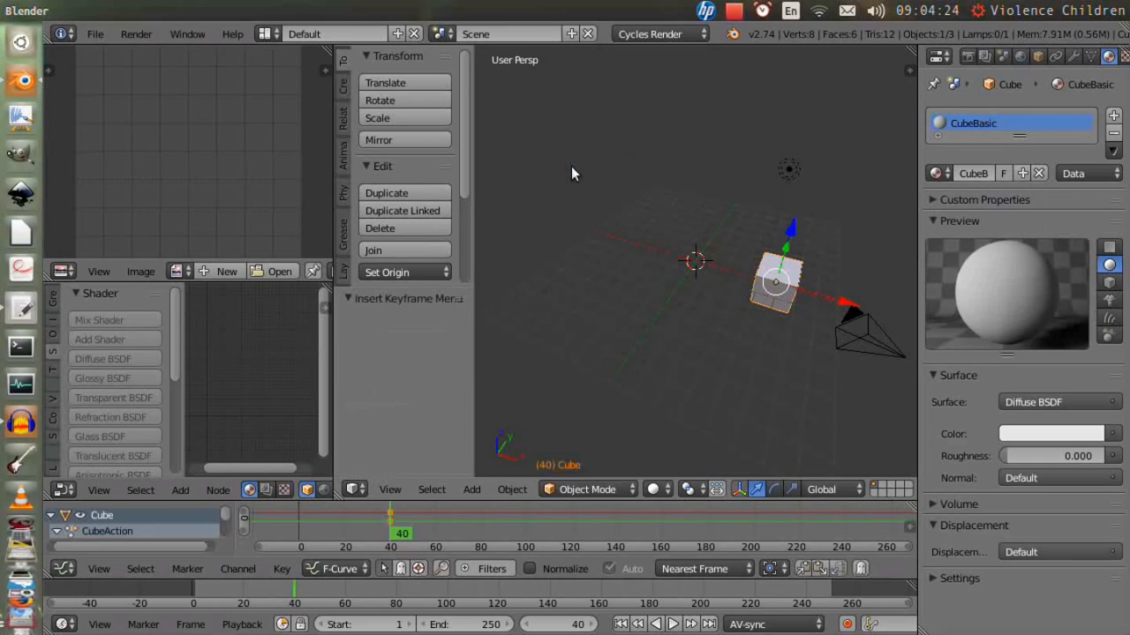
- At frame 80, move the cube back along X to about -10.12 and insert a Location keyframe
click(395, 588)
drag(846, 302, 697, 271)
key(i)
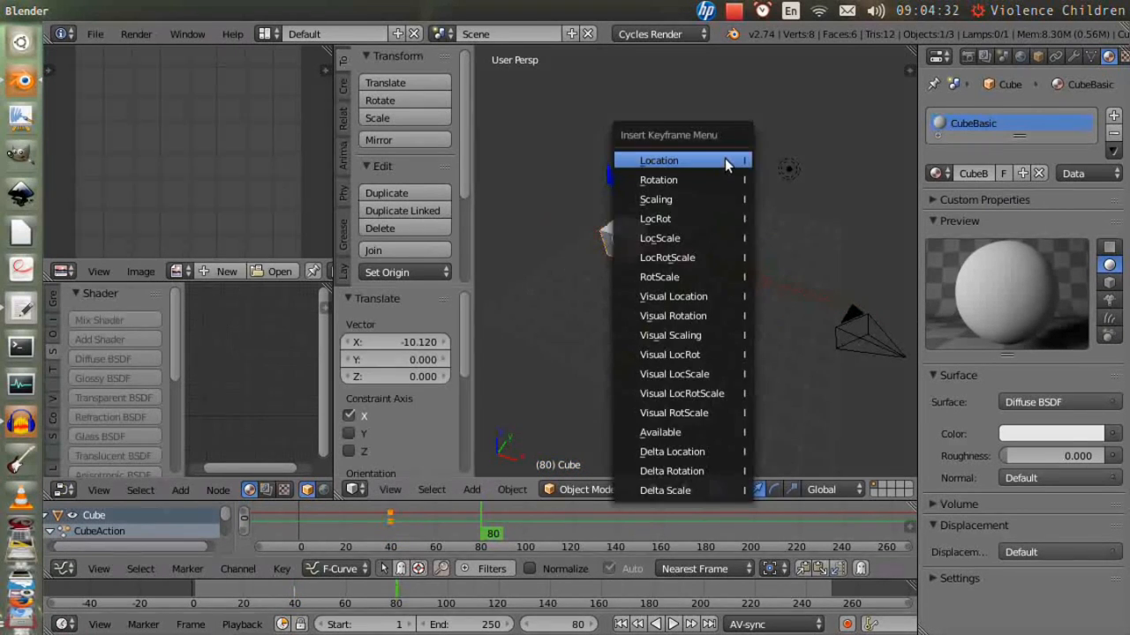
click(726, 162)
- Go to frame 1, play the cube animation and pause playback
click(193, 589)
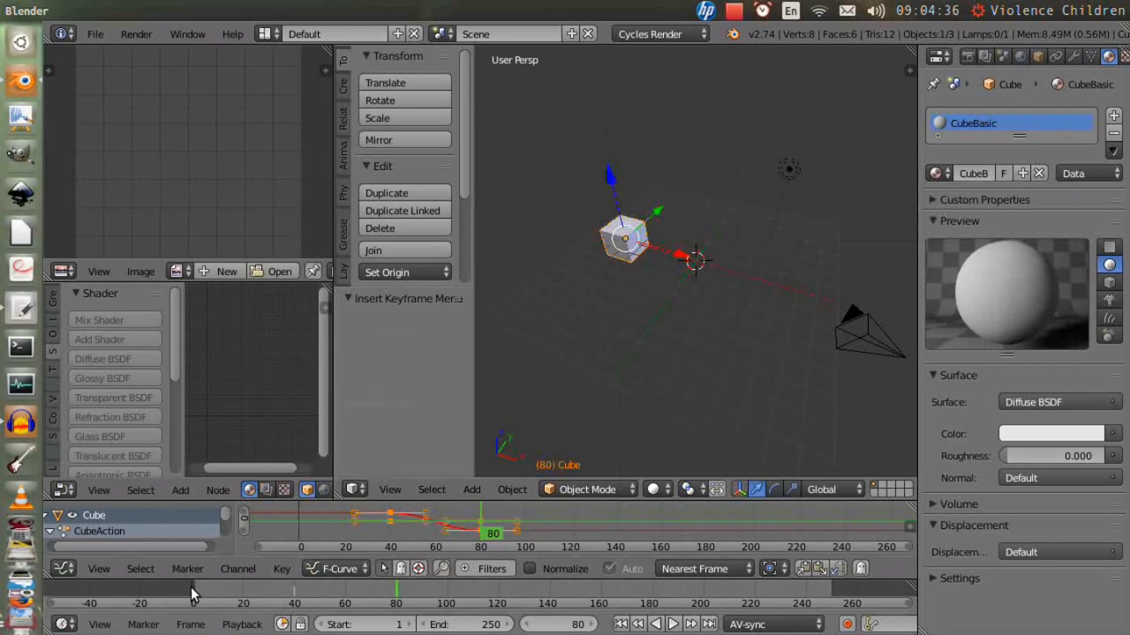
click(193, 589)
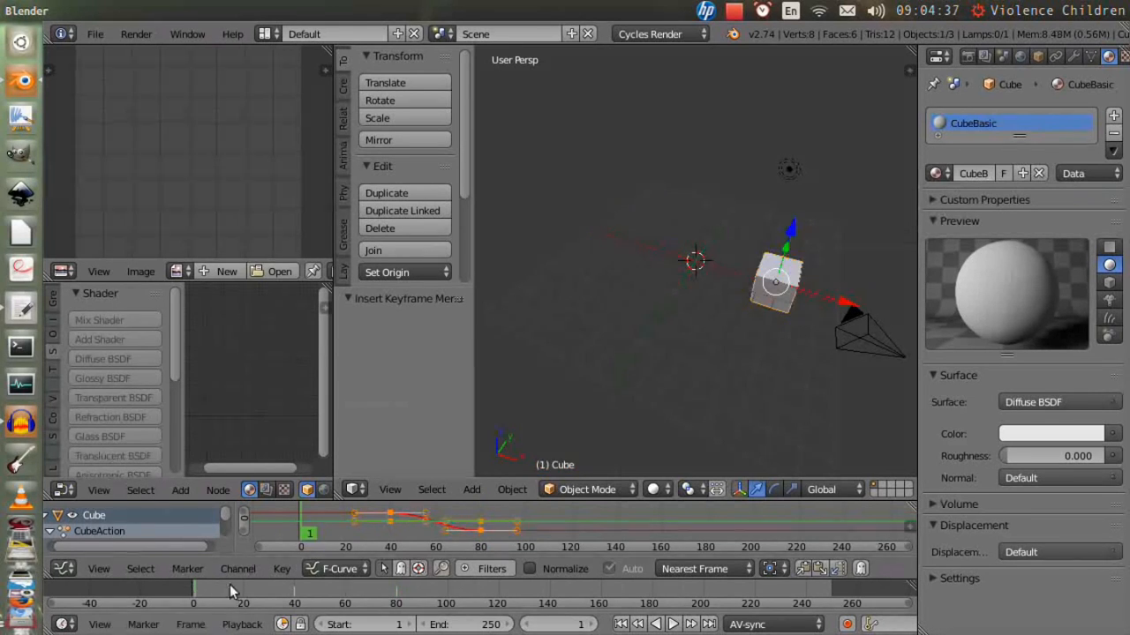
key(alt+a)
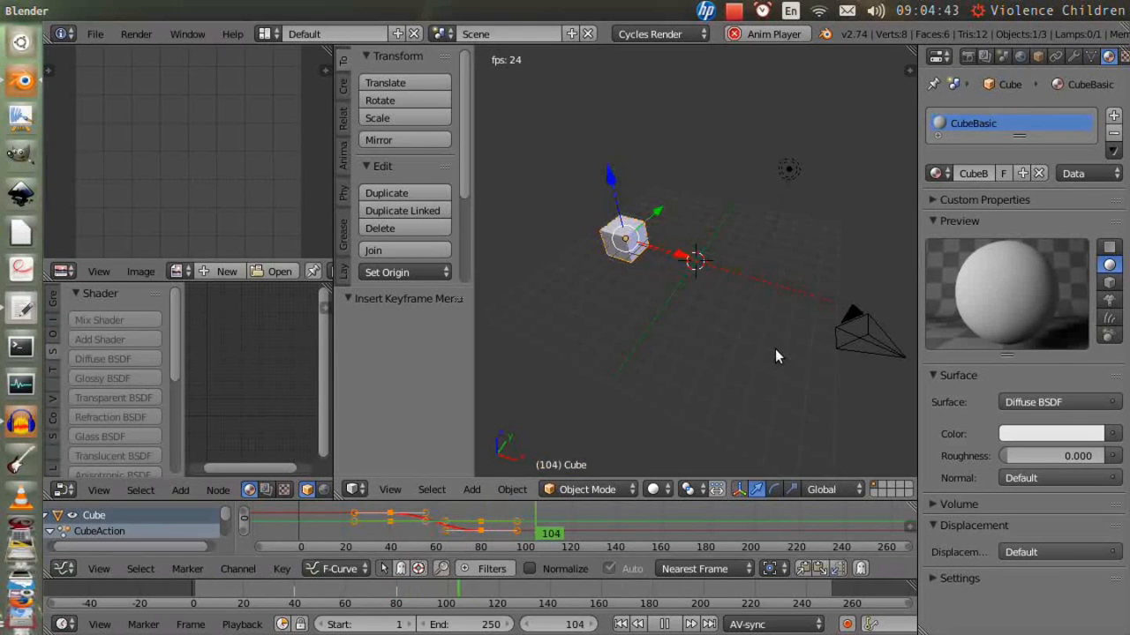
click(663, 624)
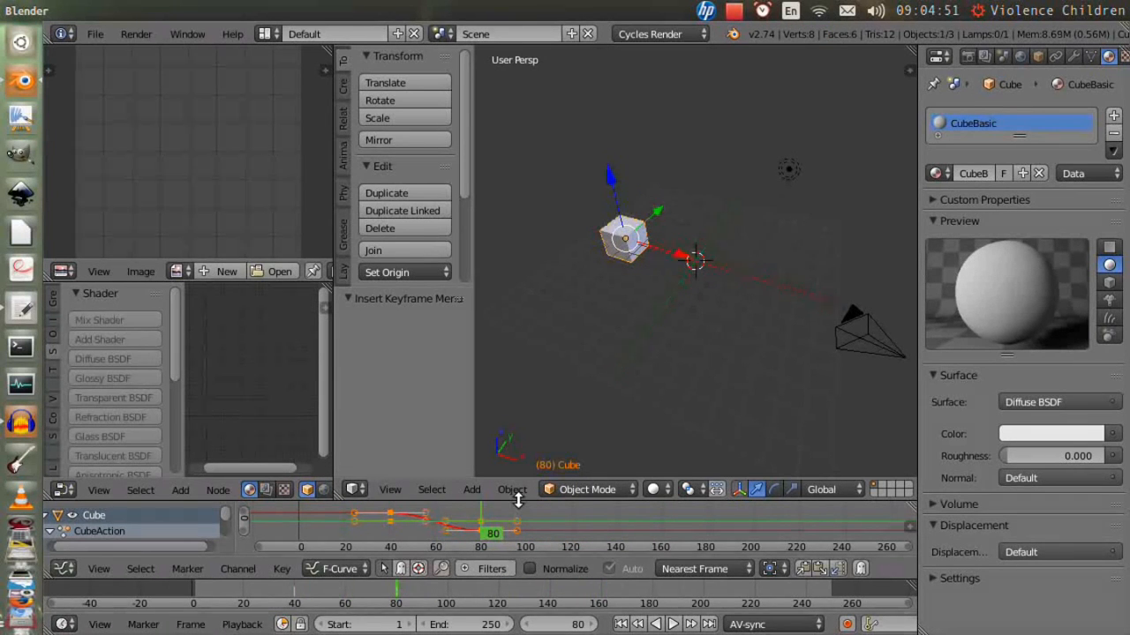
- Enlarge the F-Curve graph editor, expand the cube's Location channels and open the viewport properties sidebar
drag(518, 500, 517, 385)
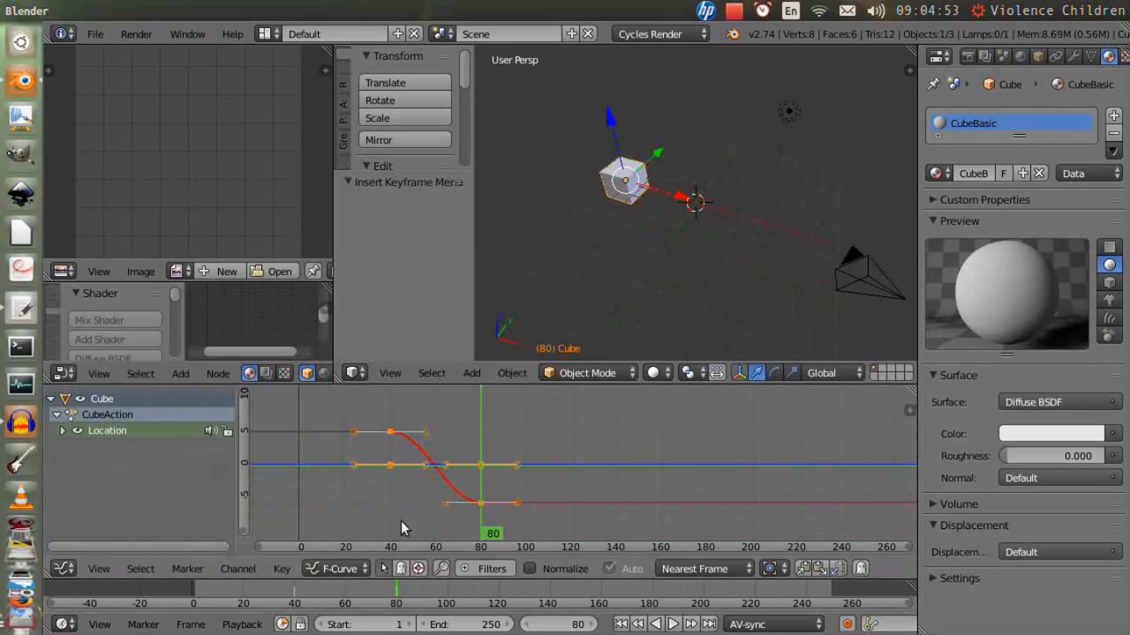
click(319, 604)
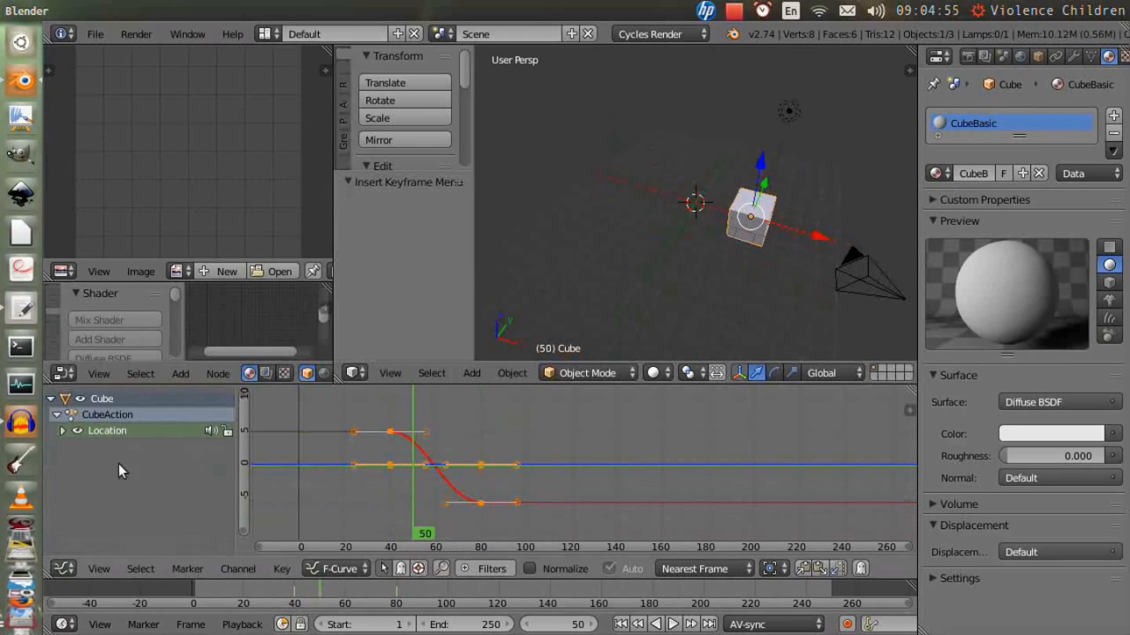
click(63, 431)
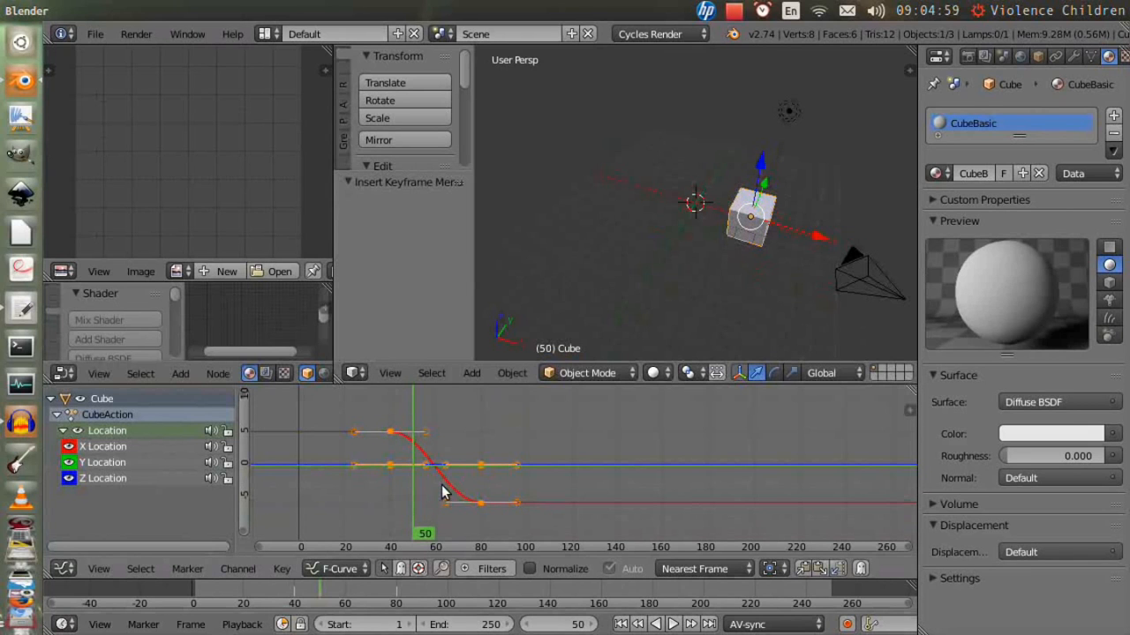
key(n)
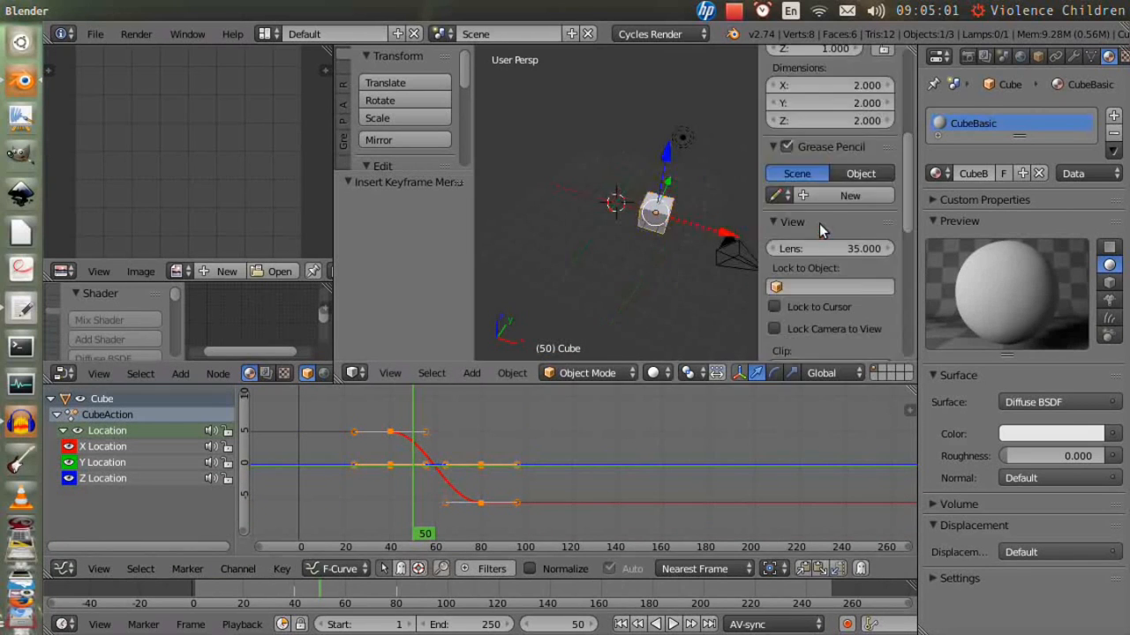
drag(334, 604, 405, 606)
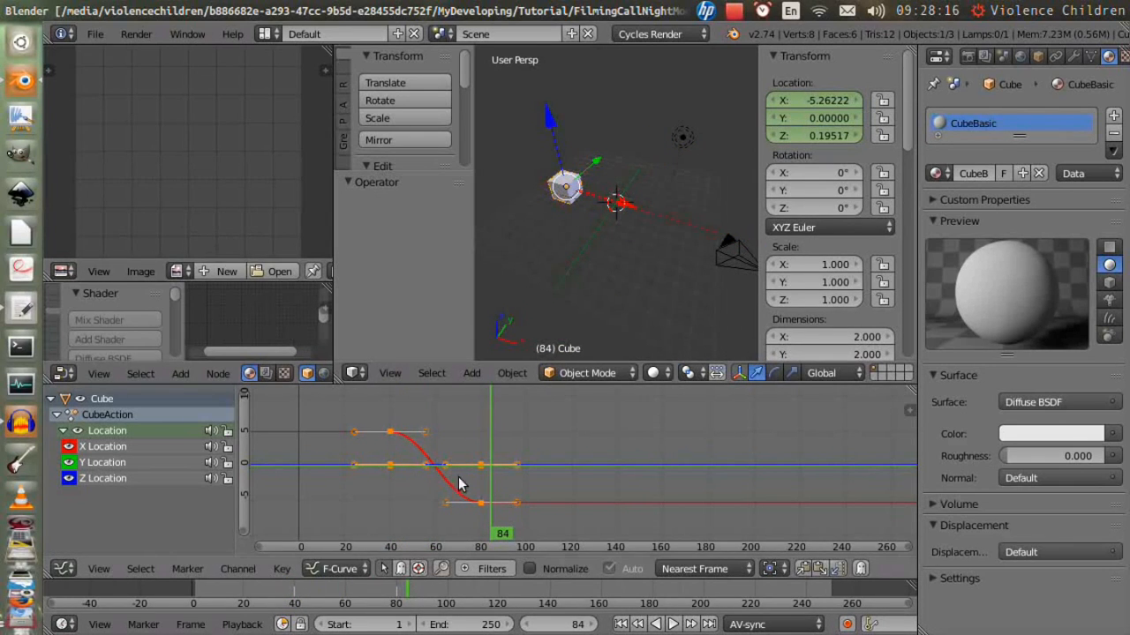
- Select the Z Location keyframe near frame 80 and raise it vertically in the graph editor
ctrl+middle_drag(472, 493, 615, 482)
right_click(554, 468)
scroll(564, 475, down, 5)
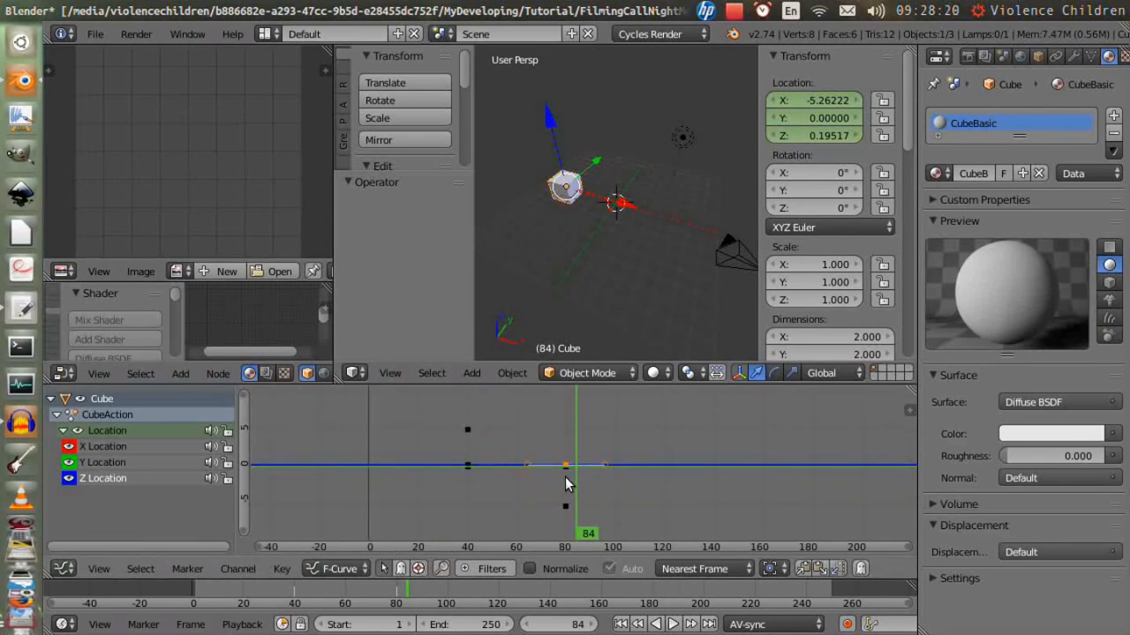
key(g)
key(y)
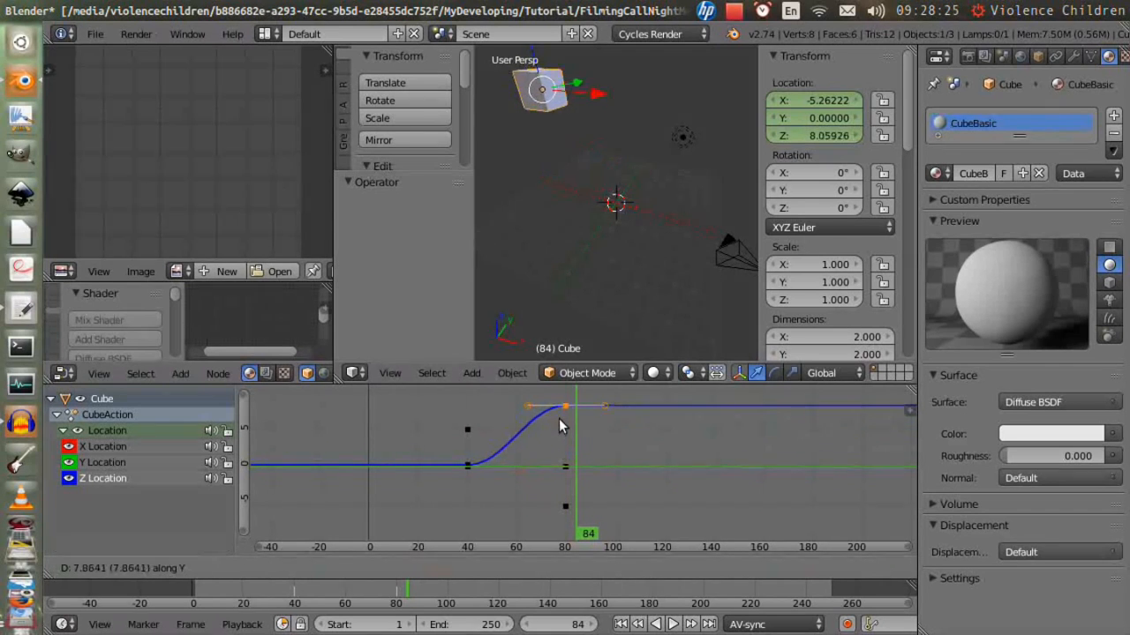
click(561, 425)
- Adjust the Z Location curve near frame 40, then preview the animation and stop playback
click(469, 451)
drag(469, 443, 375, 451)
key(alt+a)
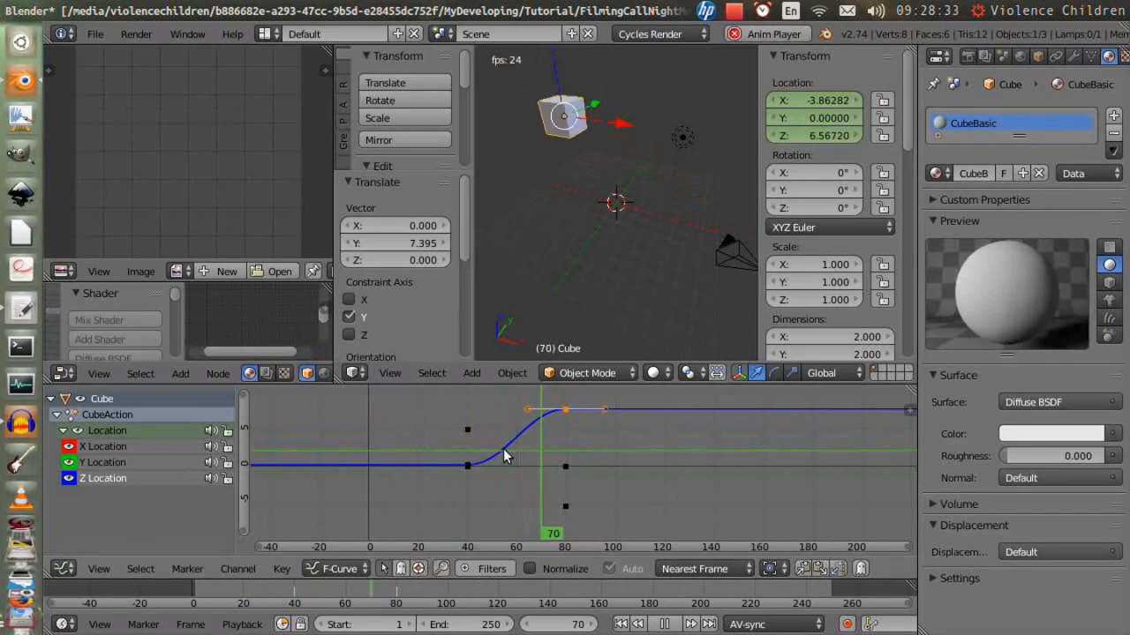
key(Escape)
- Move a Y Location keyframe later and higher in the graph editor, then play the animation
right_click(563, 469)
key(g)
click(699, 420)
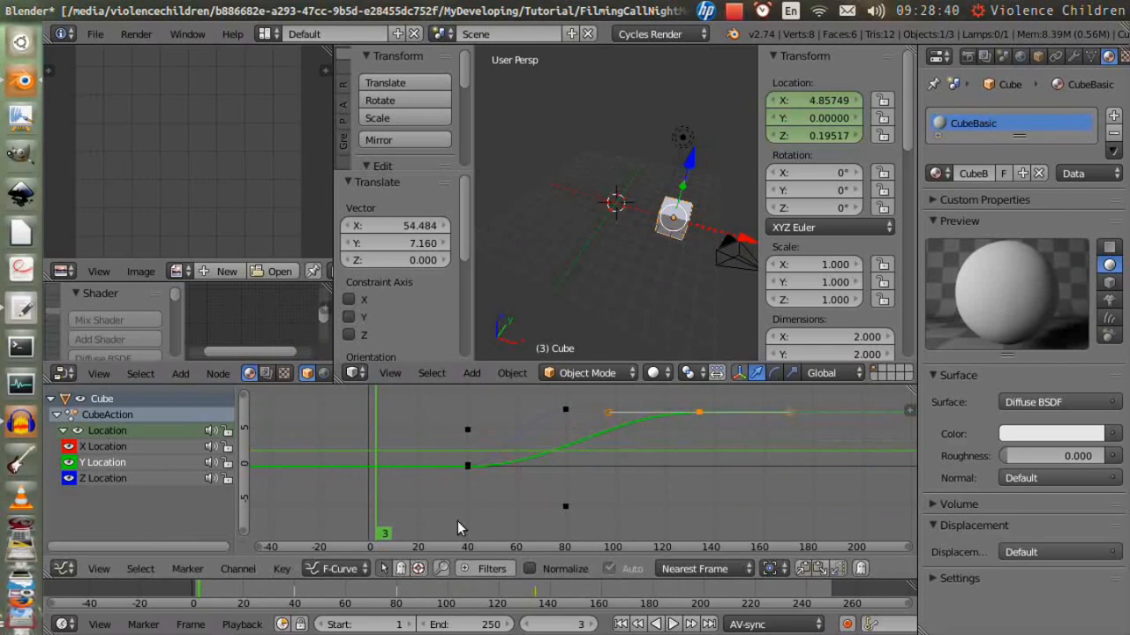
key(alt+a)
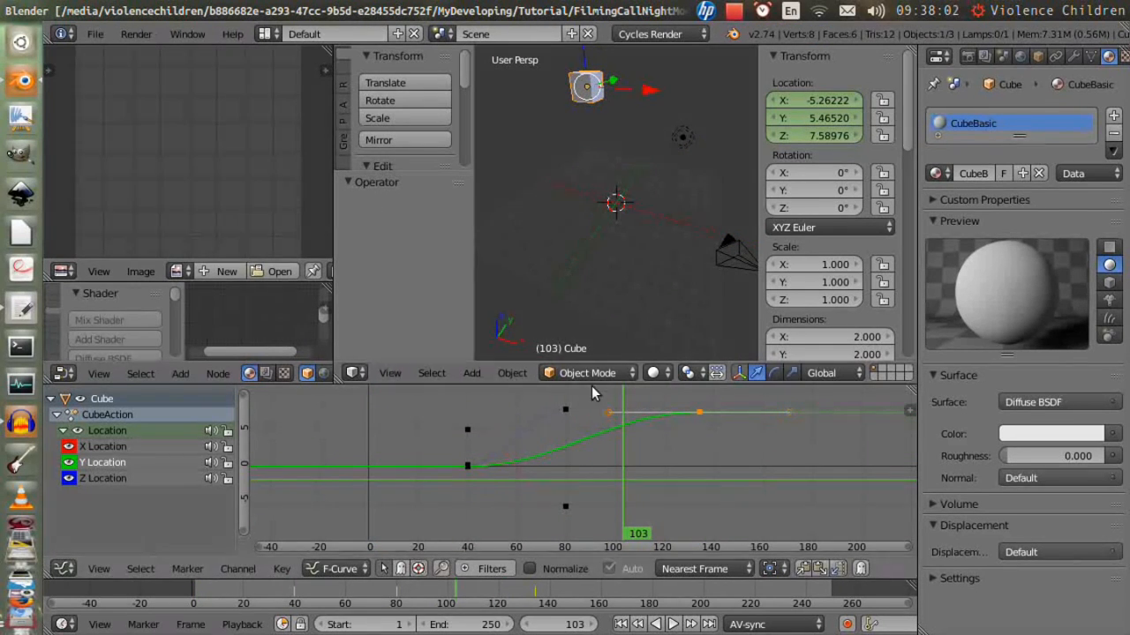
- Shrink the graph editor back down and close the viewport properties sidebar
drag(591, 386, 596, 493)
key(n)
middle_drag(743, 310, 706, 261)
- Place the 3D cursor, add a Monkey mesh there, and keyframe it at frame 38
click(549, 237)
key(shift+a)
mouse_move(555, 252)
click(622, 413)
drag(386, 597, 294, 597)
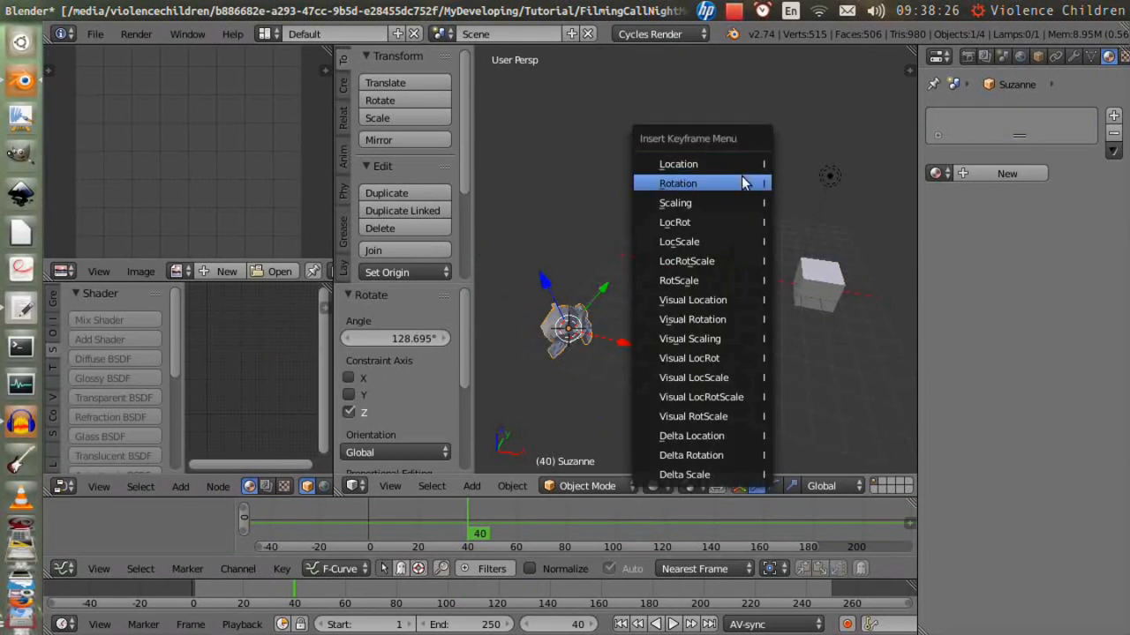
click(686, 182)
- At frame 81, trackball-rotate the monkey, insert a Rotation keyframe and play the animation
click(397, 603)
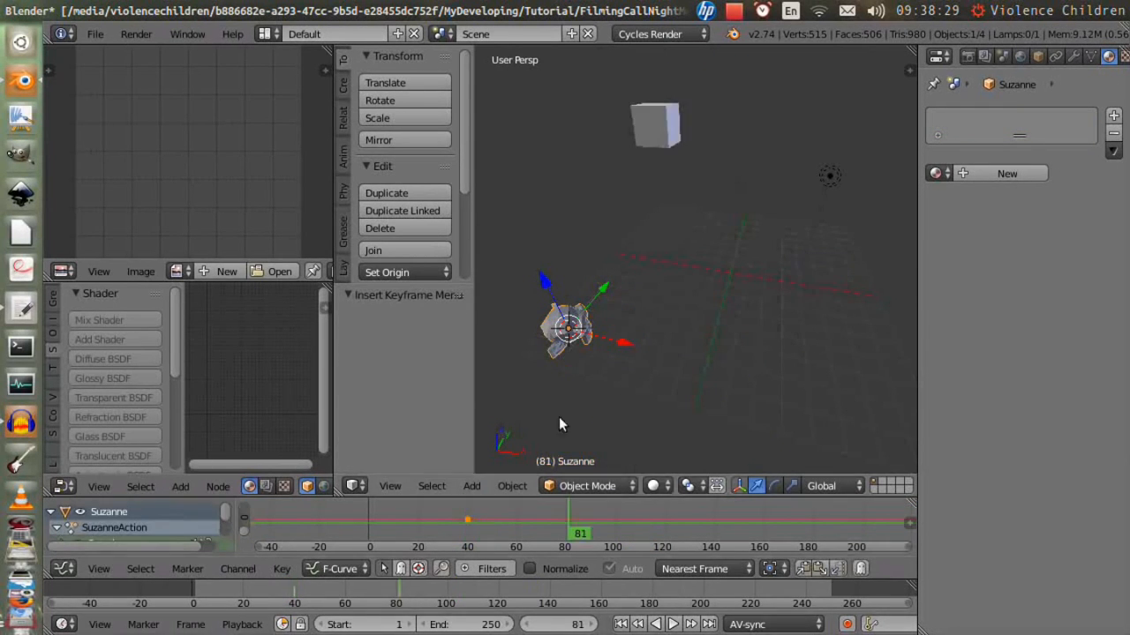
key(r)
key(r)
click(648, 276)
key(i)
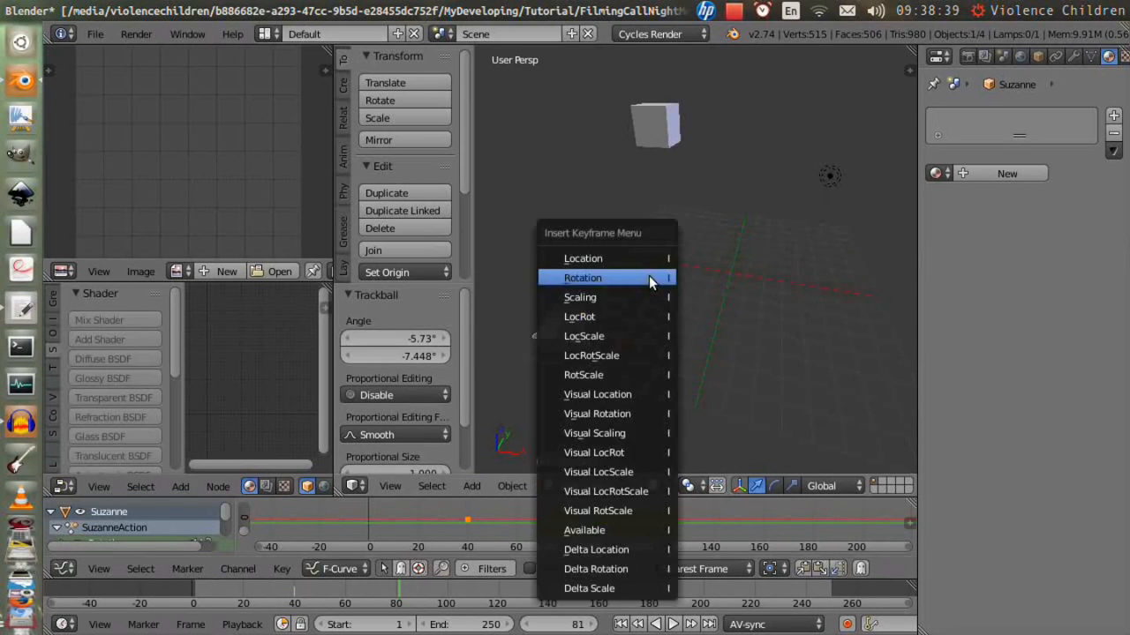
click(649, 275)
key(alt+a)
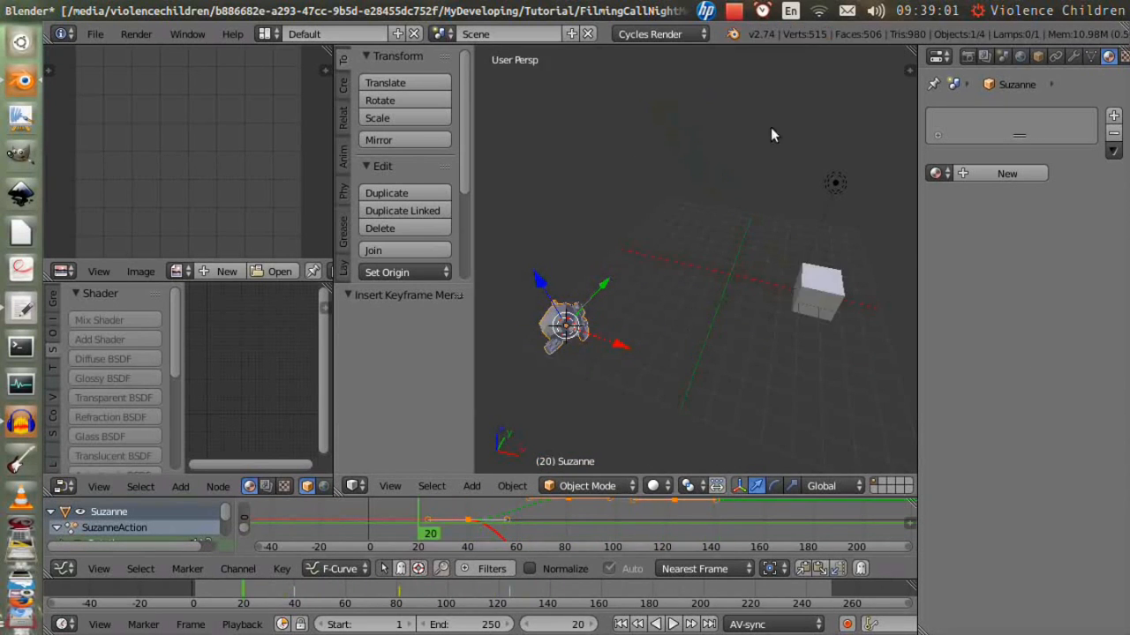
- Add a Cylinder mesh and insert a LocRot keyframe for it
key(shift+a)
mouse_move(662, 327)
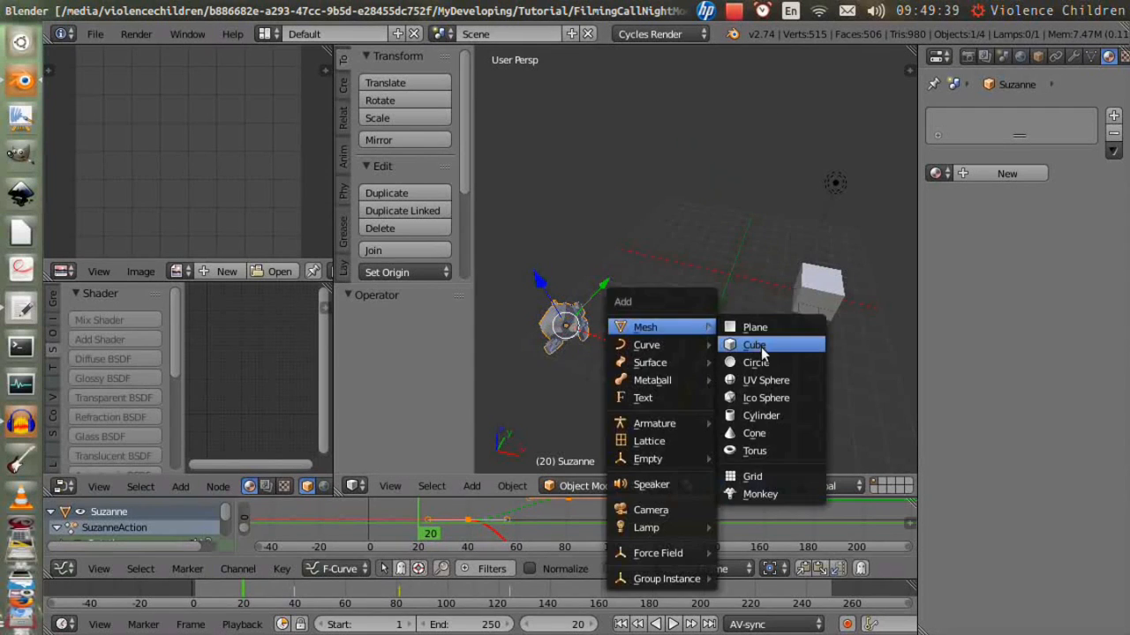
click(764, 416)
key(i)
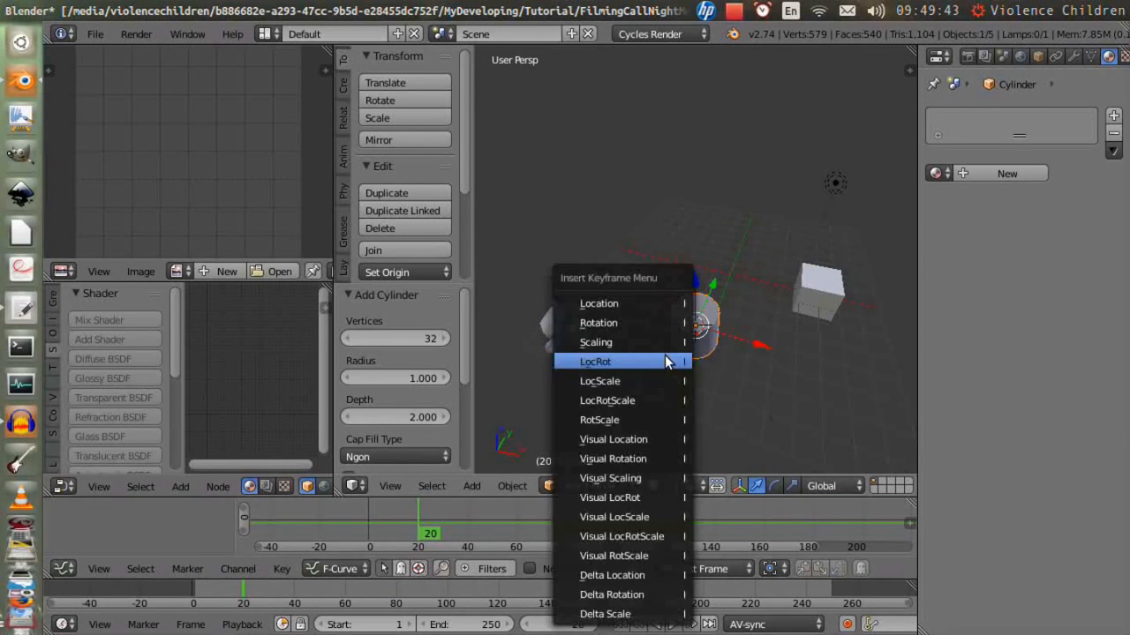
click(665, 358)
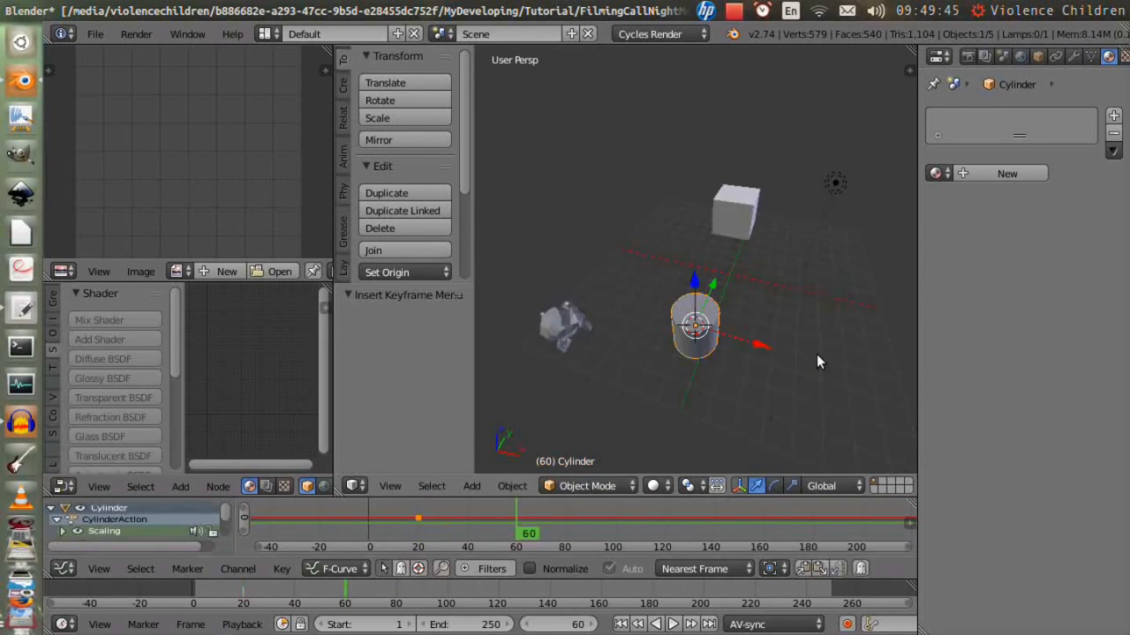
- Scale the cylinder up and insert another keyframe
key(s)
click(734, 328)
key(i)
click(757, 338)
- At about frame 100, scale the cylinder again and insert a keyframe
click(447, 591)
key(s)
click(696, 336)
key(i)
click(695, 336)
- Return near the start, play the animation and stop playback
click(211, 589)
key(alt+a)
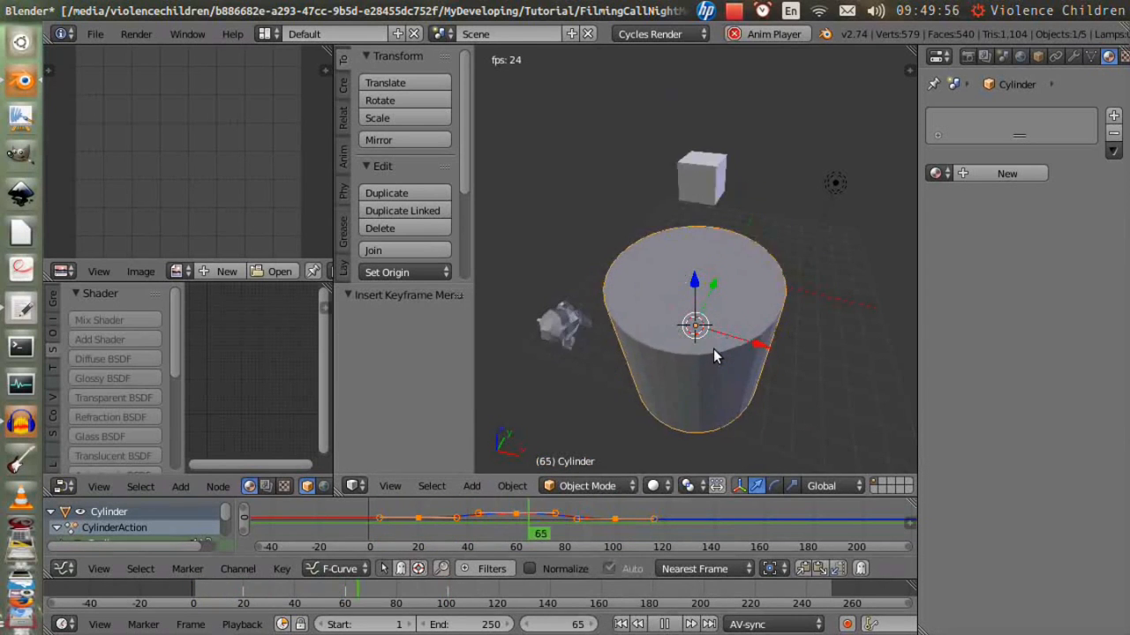
key(Escape)
- Select the animated objects and delete them
shift+right_click(817, 288)
shift+right_click(560, 315)
key(x)
click(630, 332)
- Add a Torus mesh and insert a LocRotScale keyframe for it
key(shift+a)
mouse_move(628, 299)
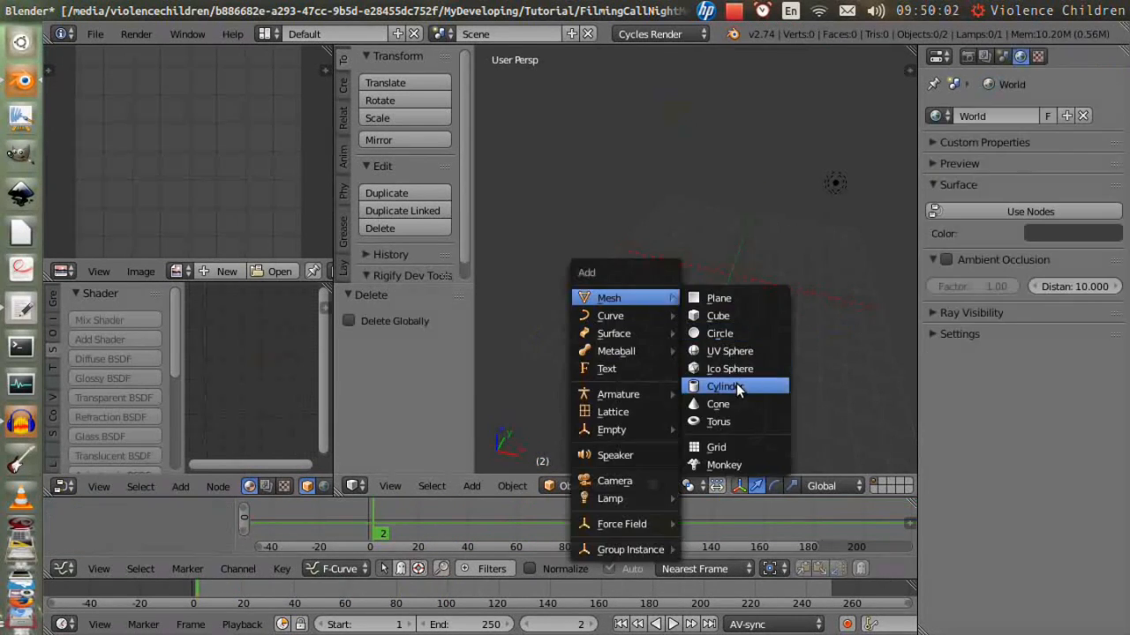
click(735, 418)
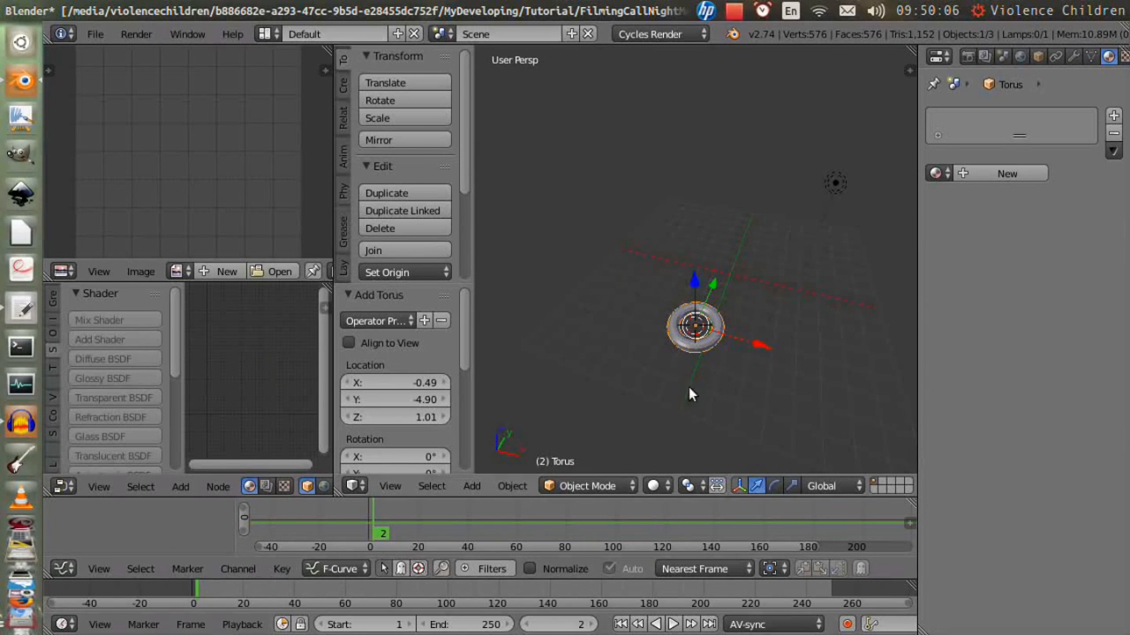
key(i)
click(748, 310)
- At frame 29, rotate the torus about the X axis and move it
key(Right)
key(Right)
key(Right)
key(Right)
key(Right)
key(Right)
key(Right)
key(Right)
key(Right)
key(Right)
key(Right)
key(Right)
key(Right)
key(Right)
key(Right)
key(Right)
key(Right)
key(Right)
key(Right)
key(Right)
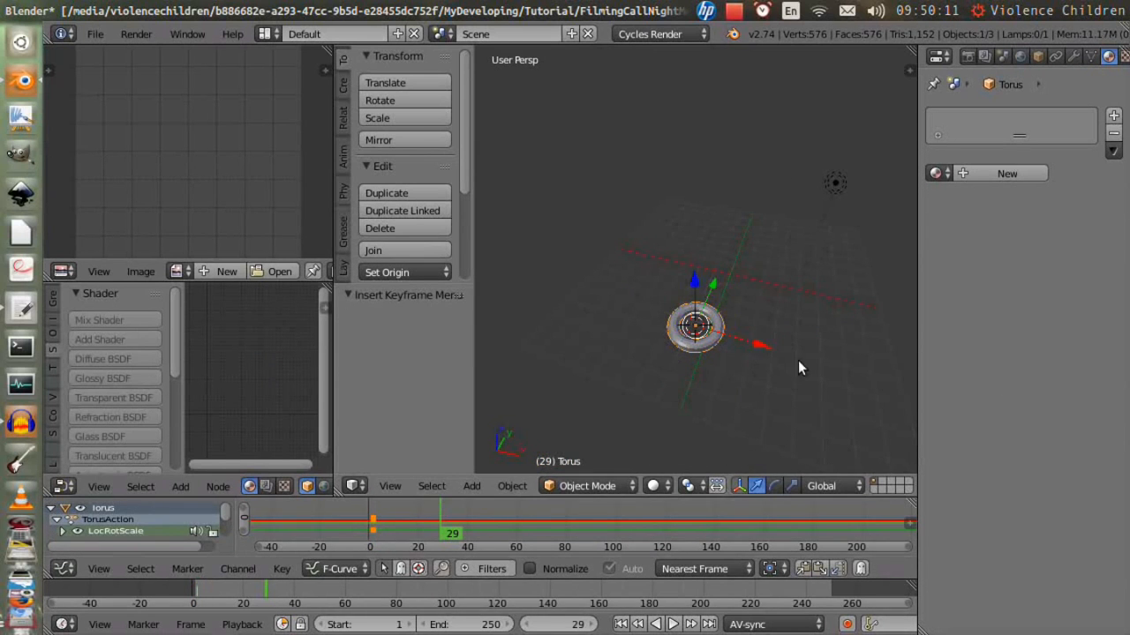
key(r)
key(x)
click(732, 423)
key(g)
click(662, 325)
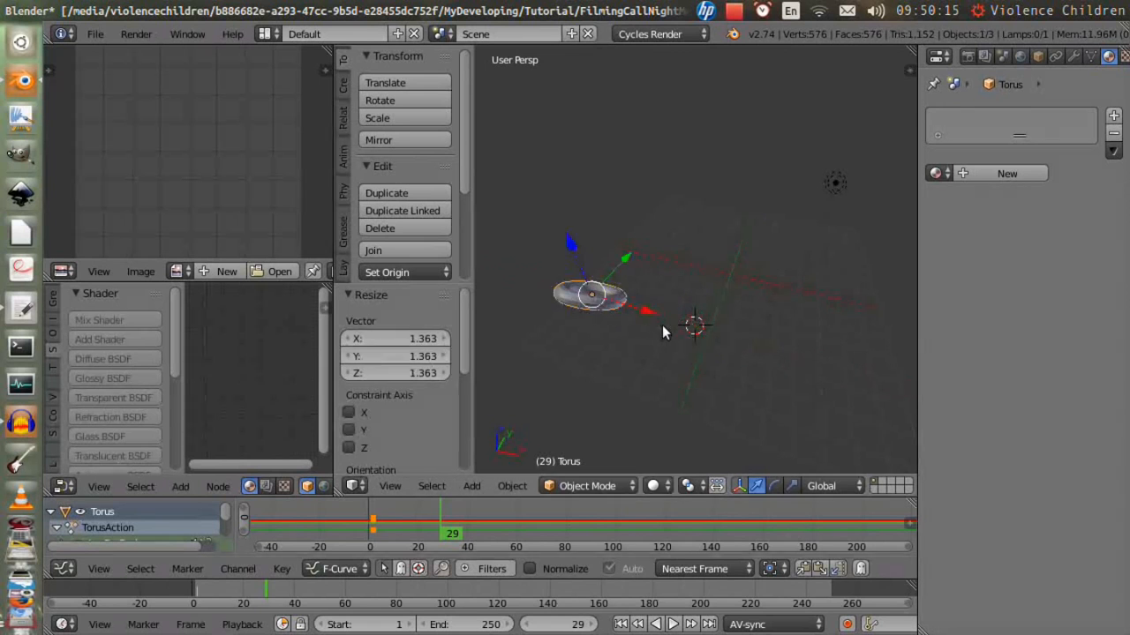
- At frame 61, move the torus along Y about 6.85, rotate it about X and insert a keyframe
click(349, 607)
drag(626, 259, 687, 195)
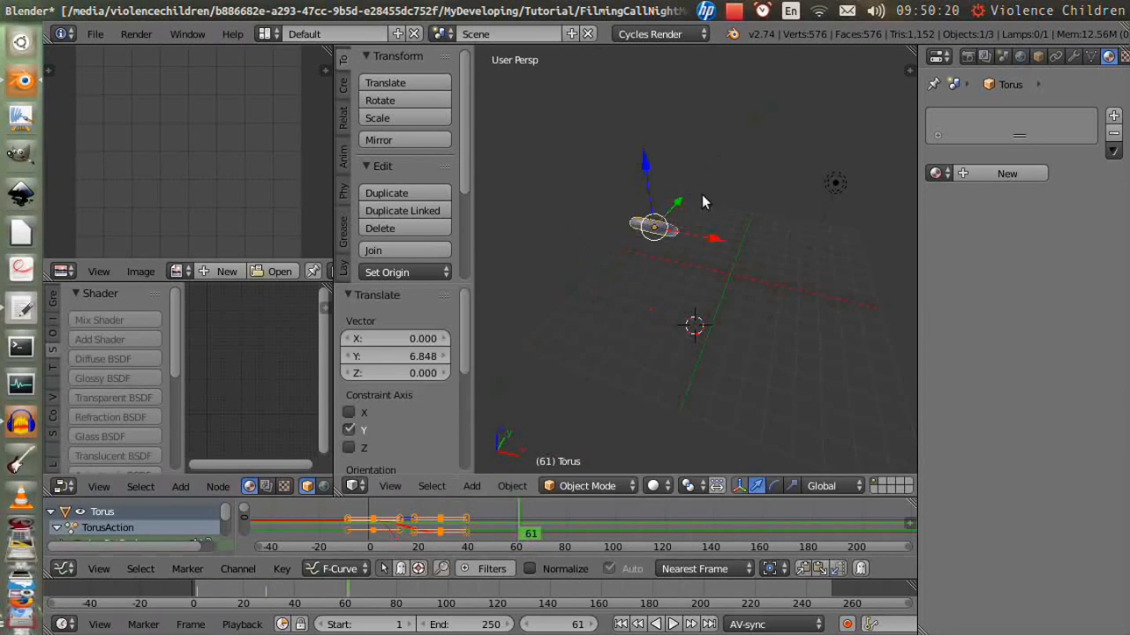
key(r)
key(x)
click(706, 203)
key(i)
click(706, 203)
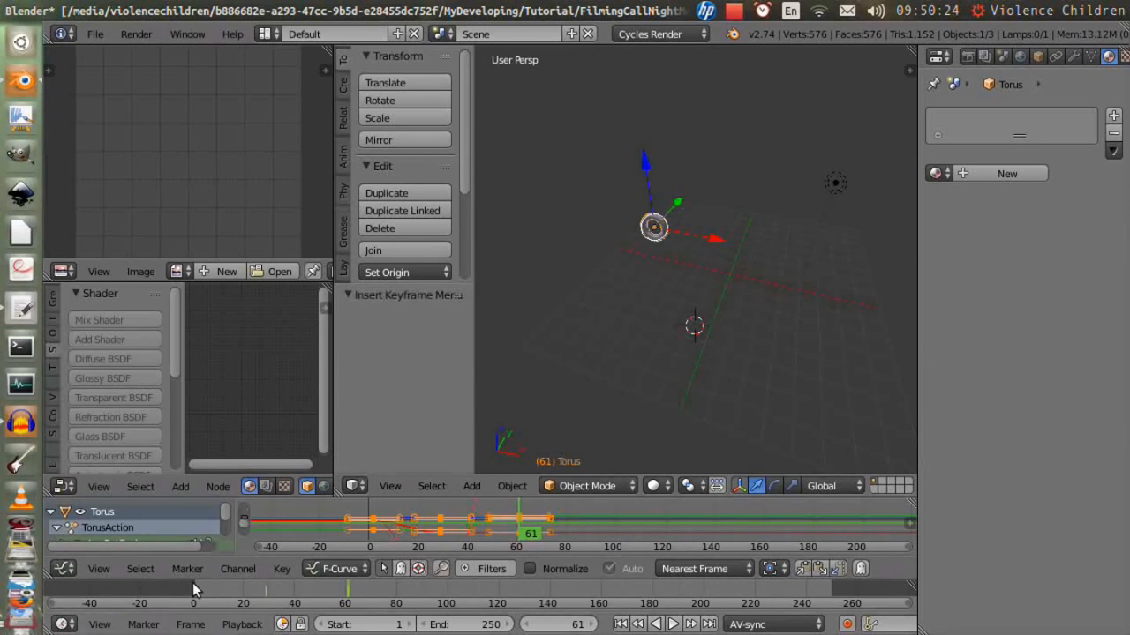
- Rewind to the first frame and play the torus animation
key(shift+Left)
key(alt+a)
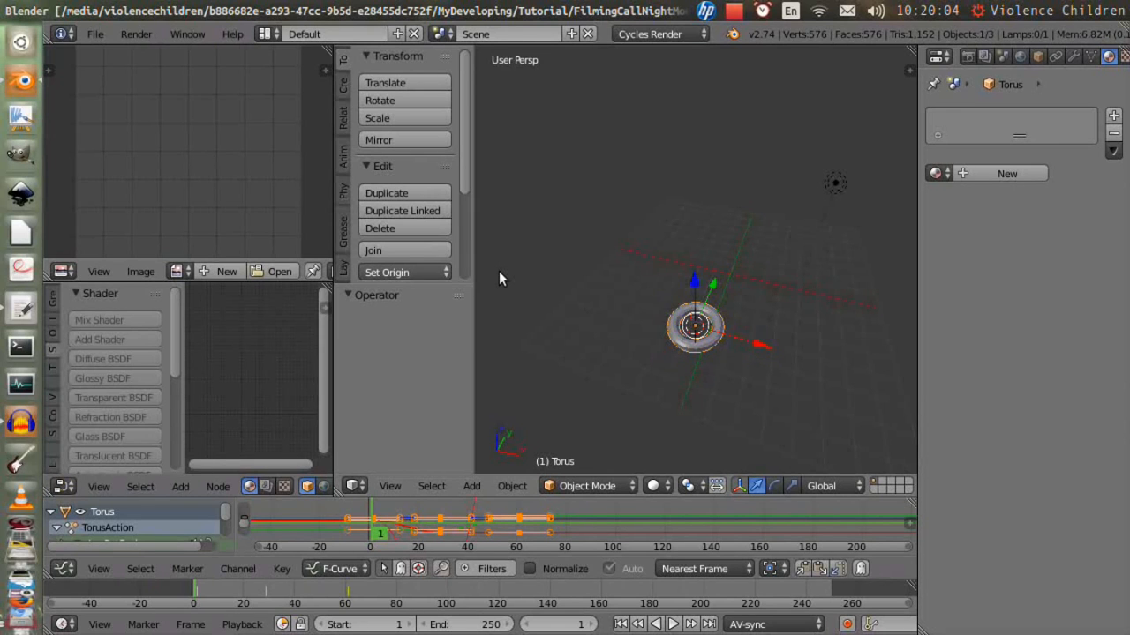
- Make the torus's keyframe curves cyclic in an enlarged Graph Editor
drag(605, 484, 603, 316)
ctrl+middle_drag(564, 408, 504, 446)
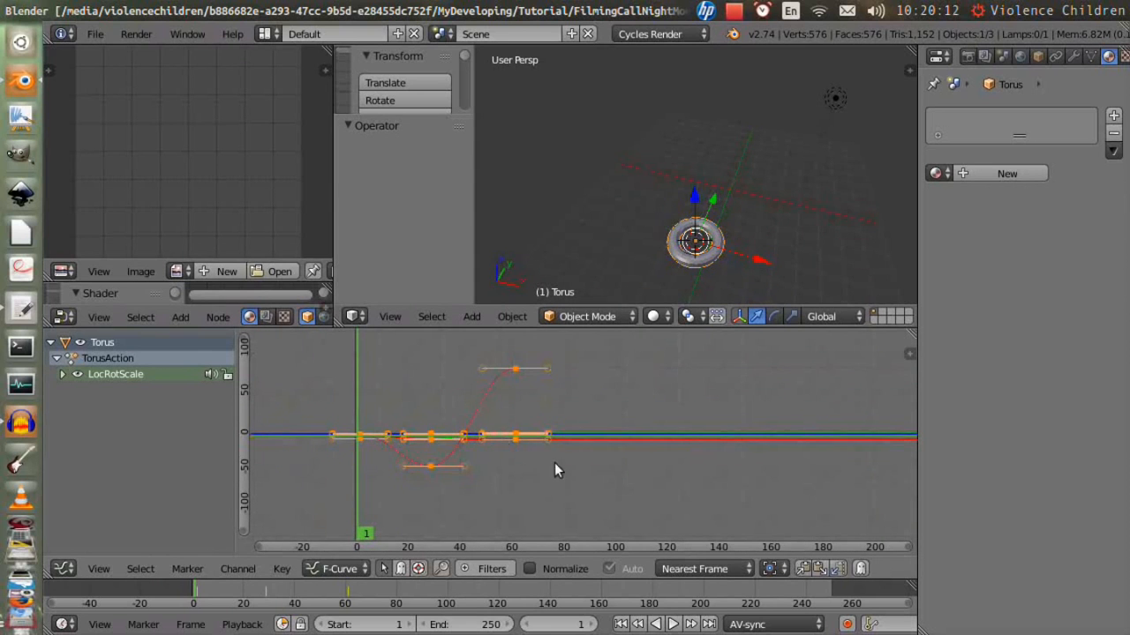
key(shift+e)
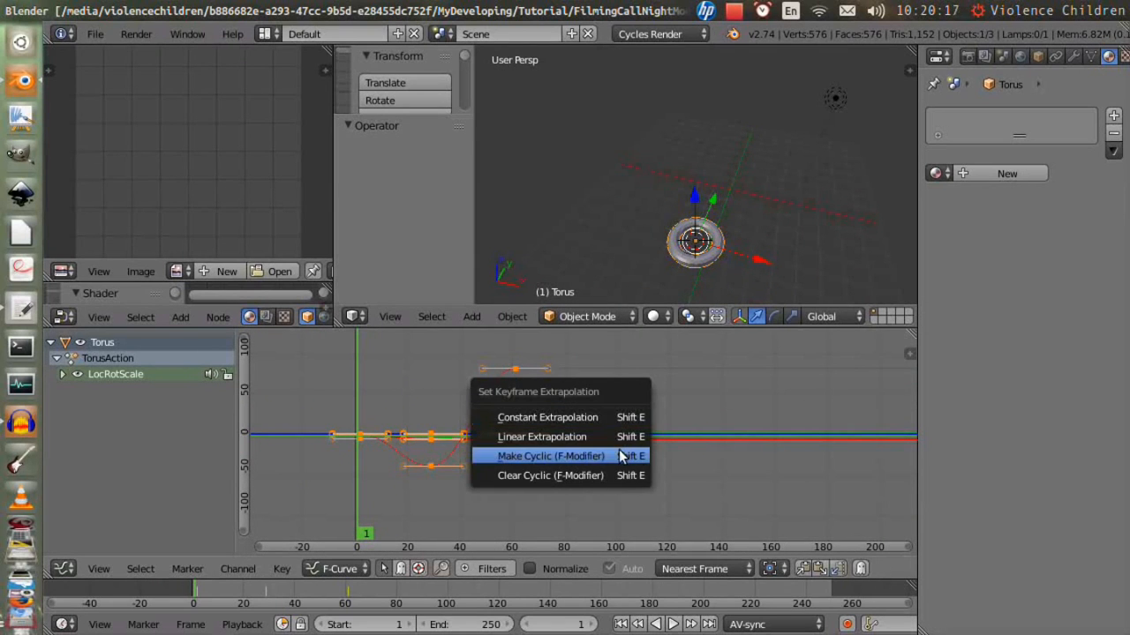
click(615, 454)
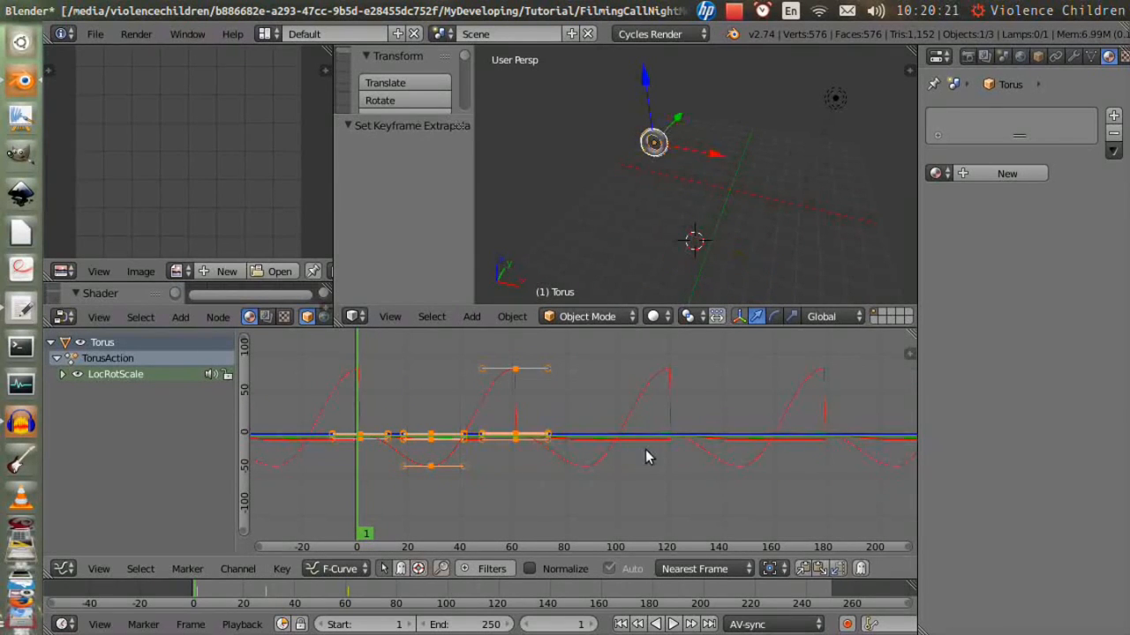
- Play the cyclic torus animation with the graph view maximized
key(ctrl+Up)
middle_drag(843, 420, 798, 434)
key(ctrl+Up)
key(alt+a)
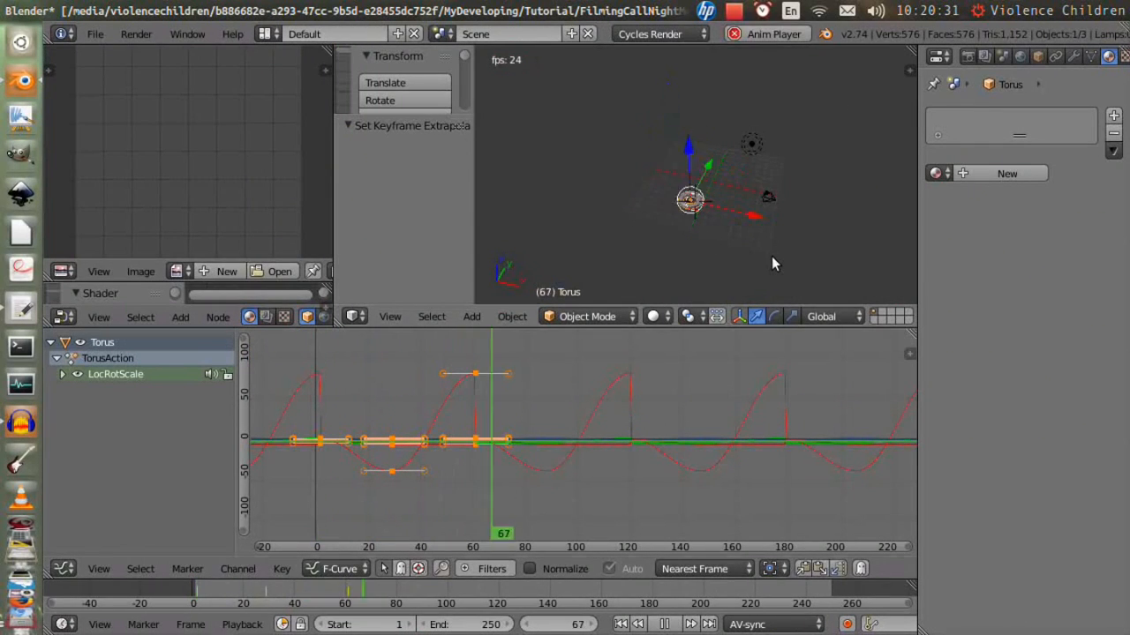
- Stop playback, undo the cyclic modifier and set the torus curves to Linear Extrapolation
key(Escape)
key(ctrl+z)
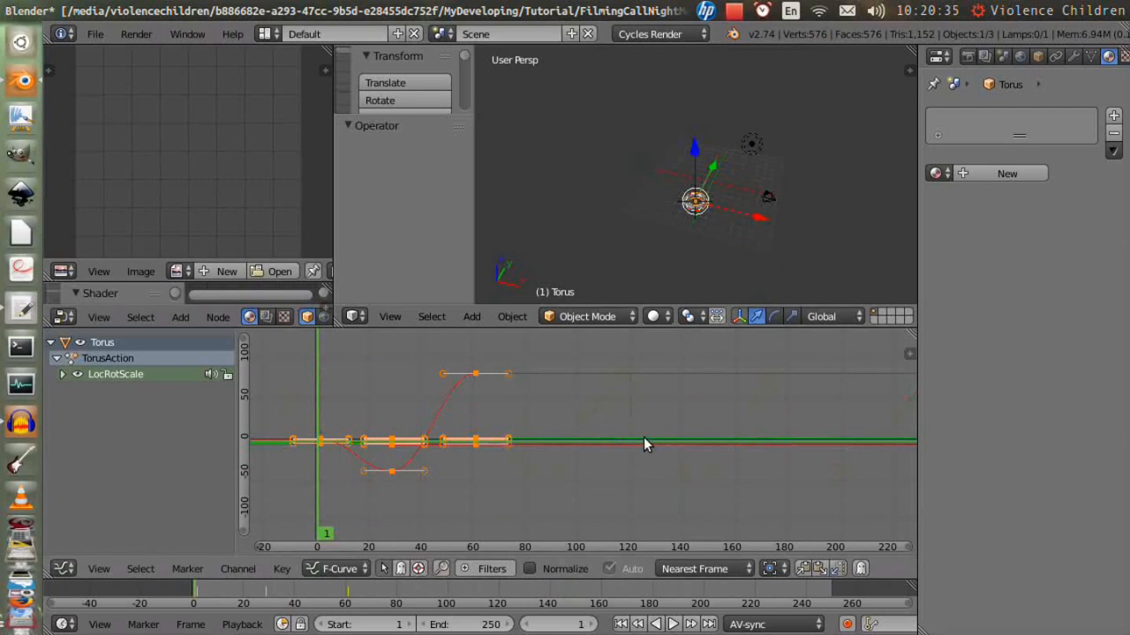
key(shift+e)
click(625, 415)
- Play and stop the torus animation with linear extrapolation
key(alt+a)
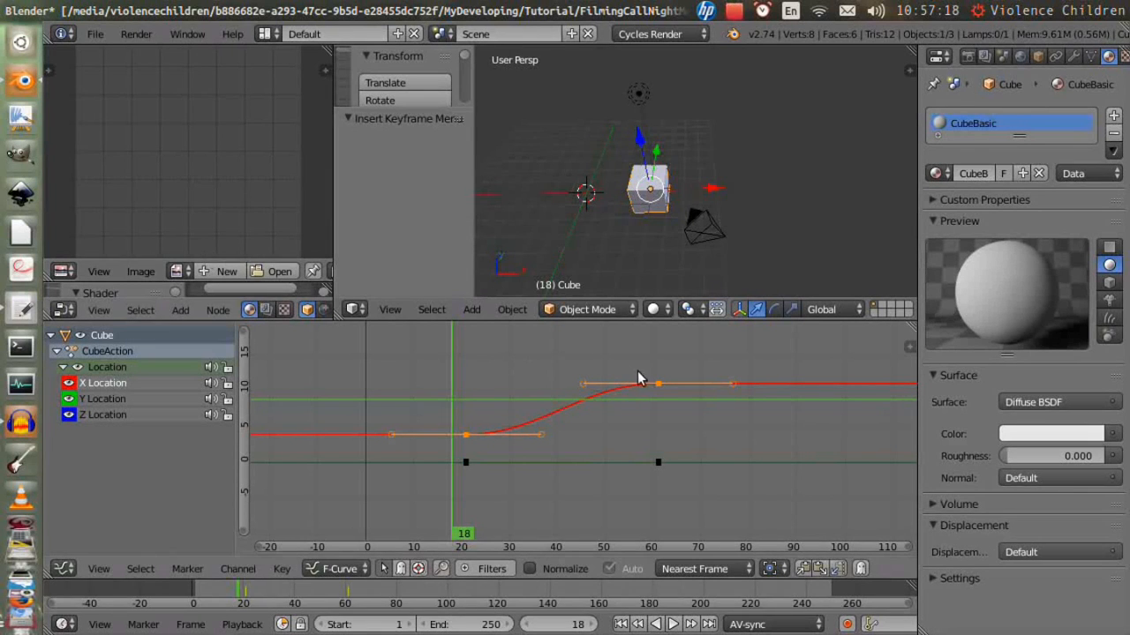
key(alt+a)
- Set the selected cube keyframe's handle type to Aligned
key(v)
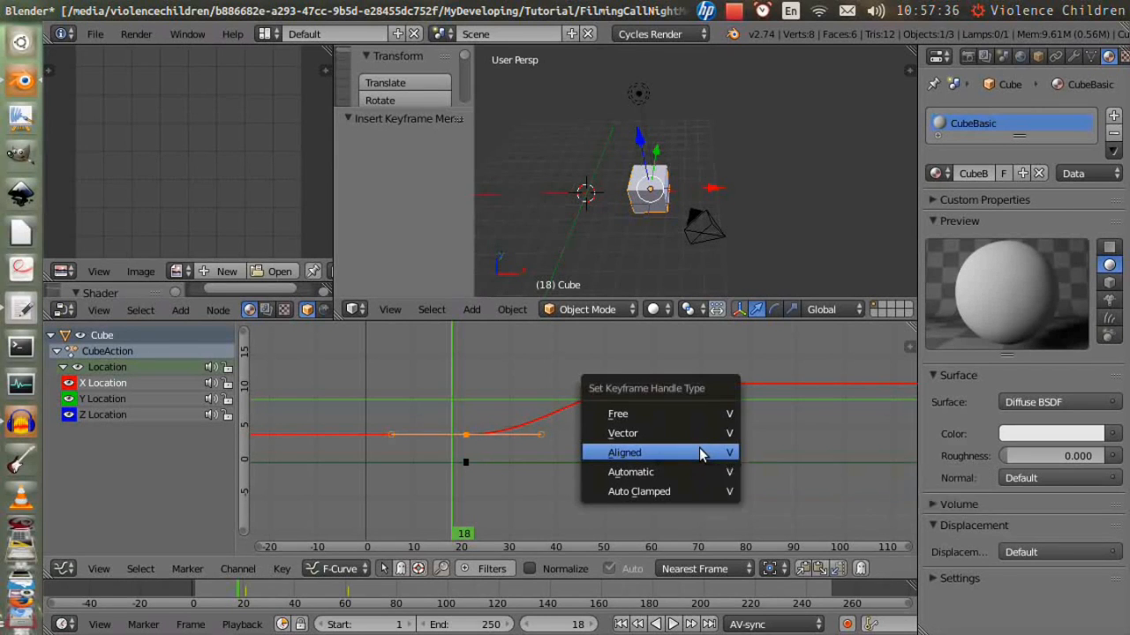
click(711, 453)
mouse_move(458, 414)
mouse_down()
mouse_move(496, 415)
mouse_move(468, 417)
mouse_up()
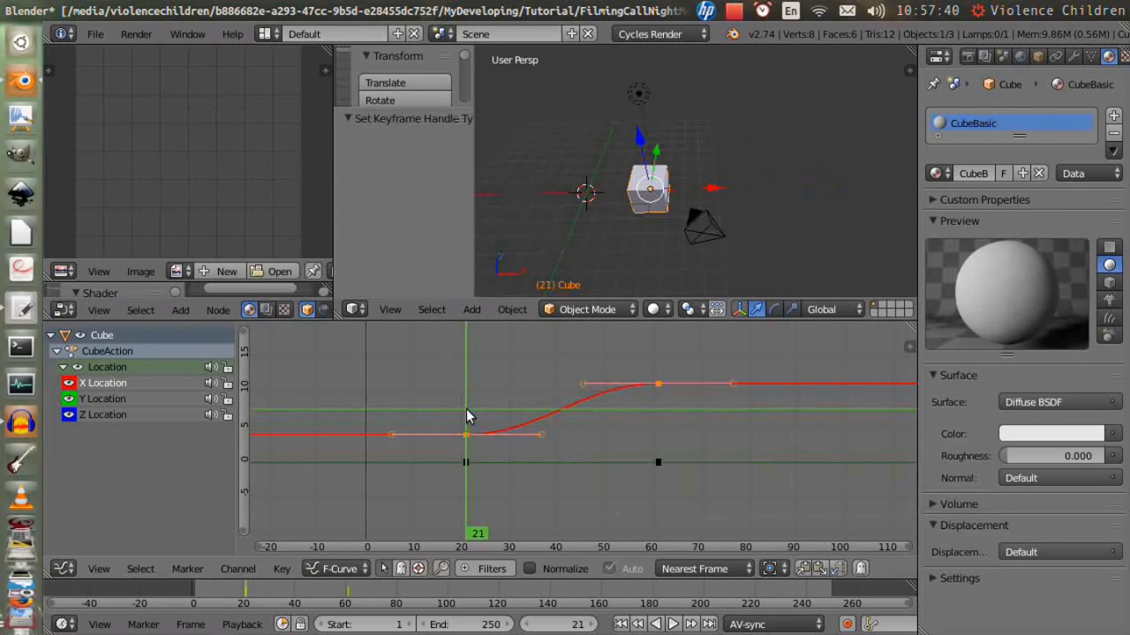
- Set the keyframe handle type to Vector and play the cube animation
key(v)
click(617, 399)
key(alt+a)
key(Escape)
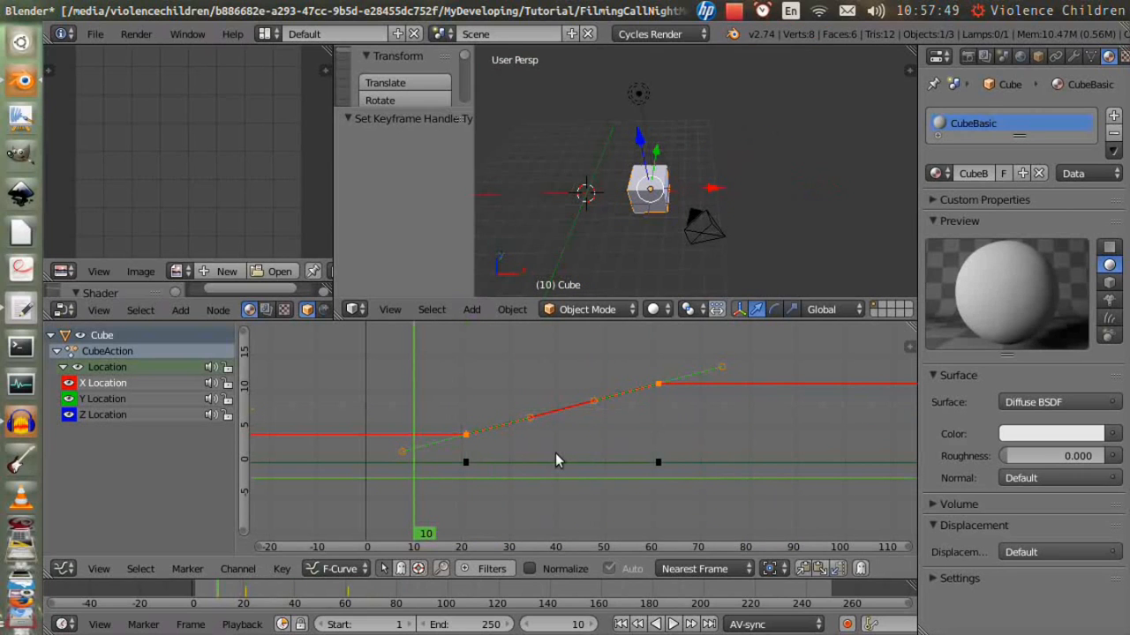
- Set the keyframe handle type to Automatic and play the cube animation
key(v)
click(615, 479)
key(alt+a)
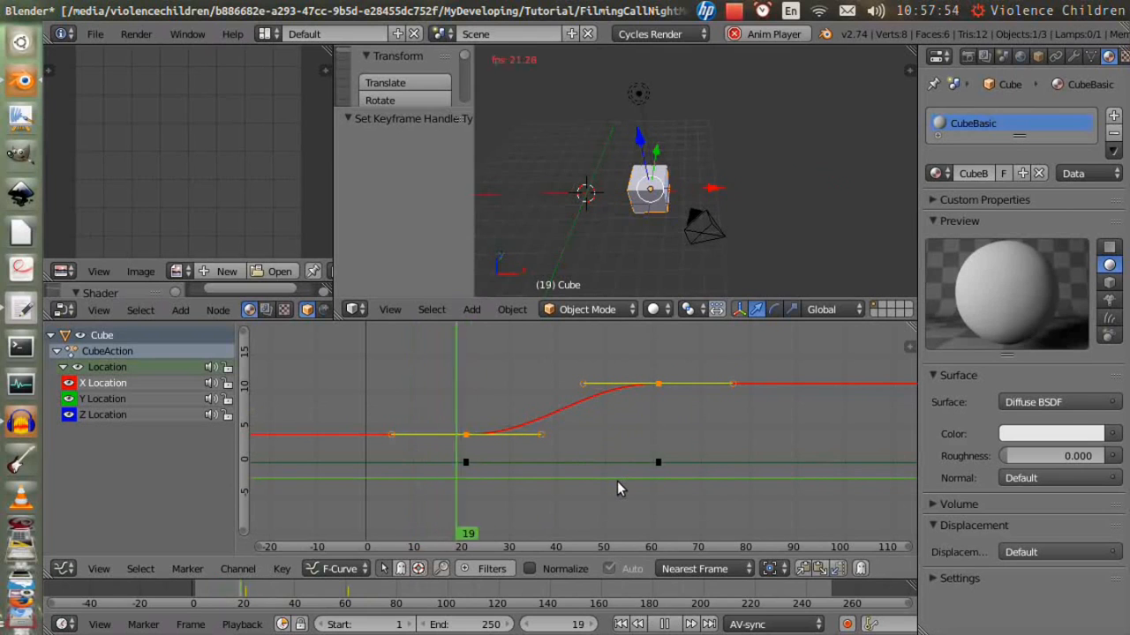
key(Escape)
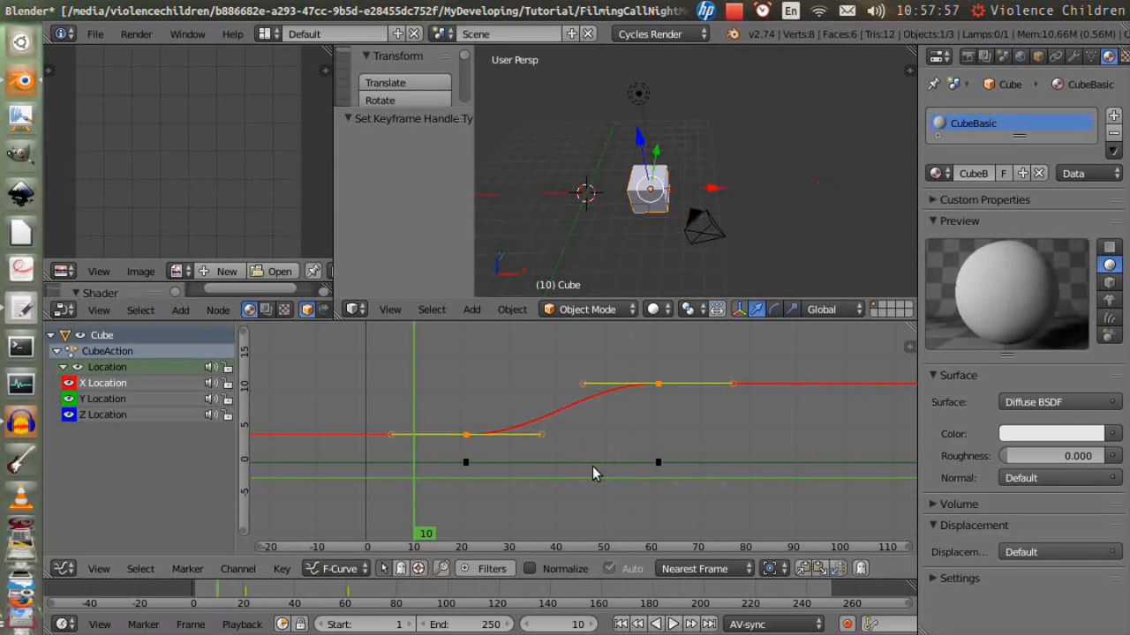
- Set the keyframe handle type to Free and play the cube animation
key(v)
click(622, 355)
key(alt+a)
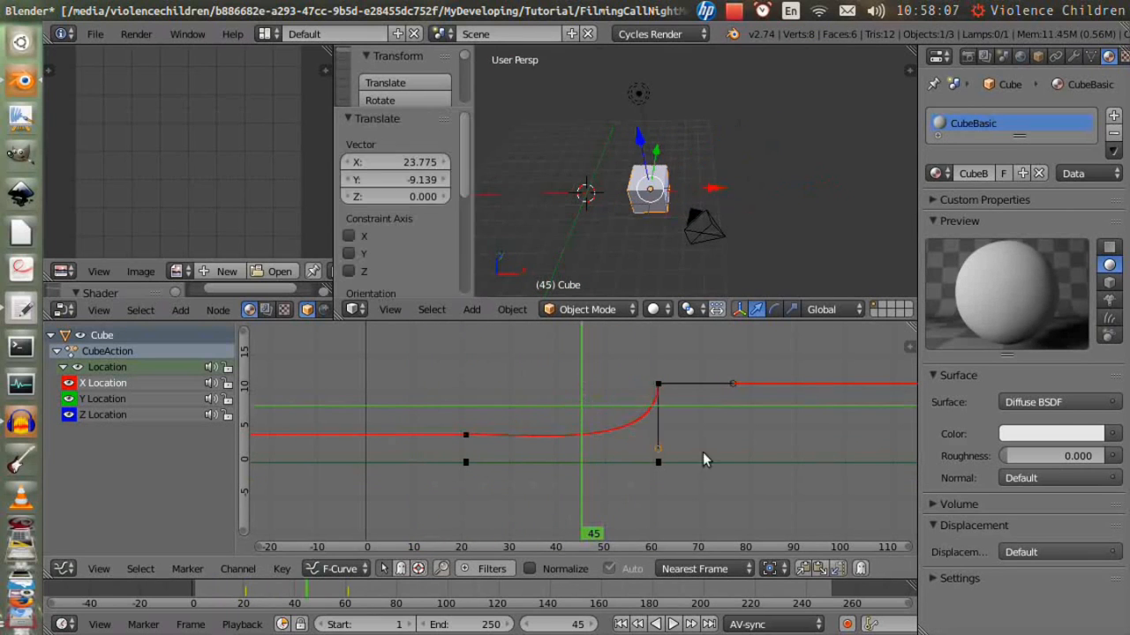
- Select the keyframe's right handle, move it upward independently and play the animation
click(534, 435)
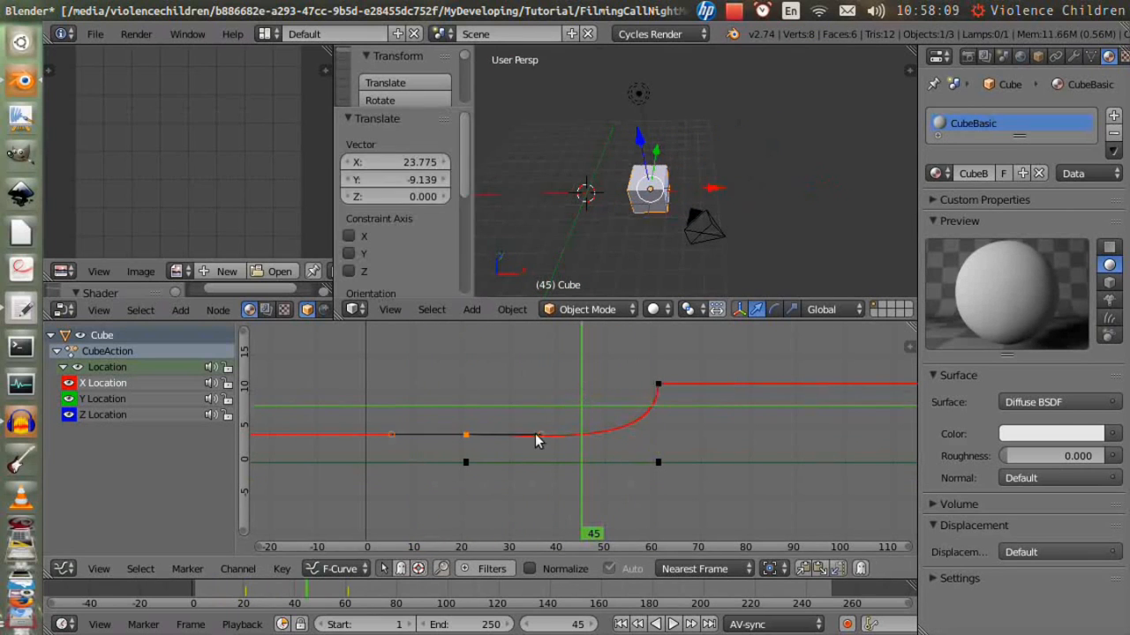
right_click(534, 435)
key(g)
click(439, 360)
key(alt+a)
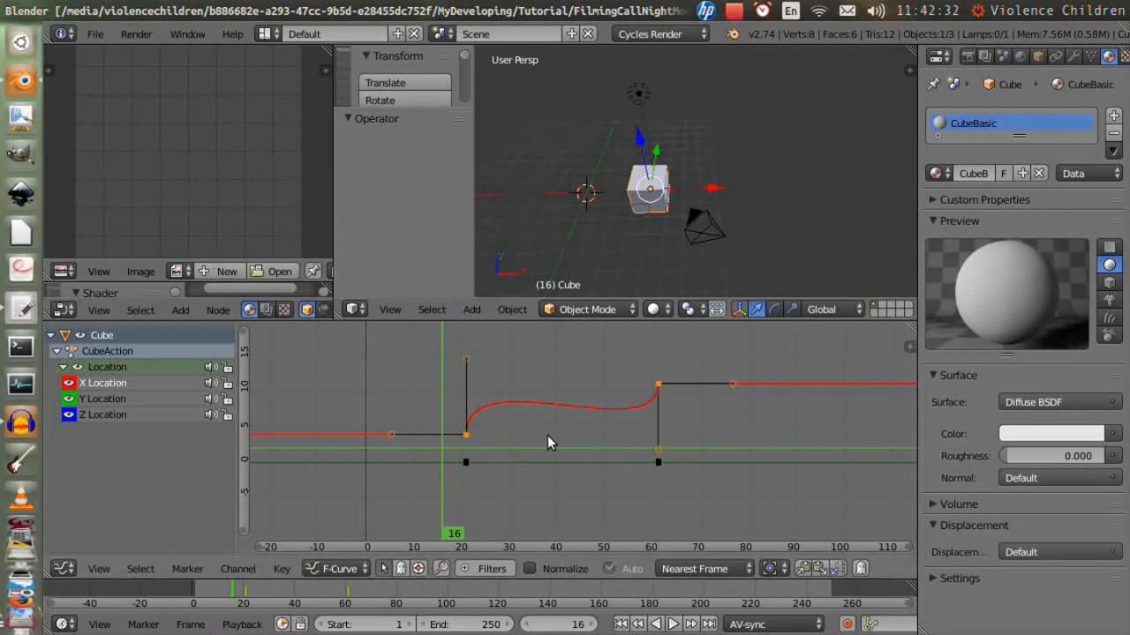
- Set the keyframe handle type to Auto Clamped
key(v)
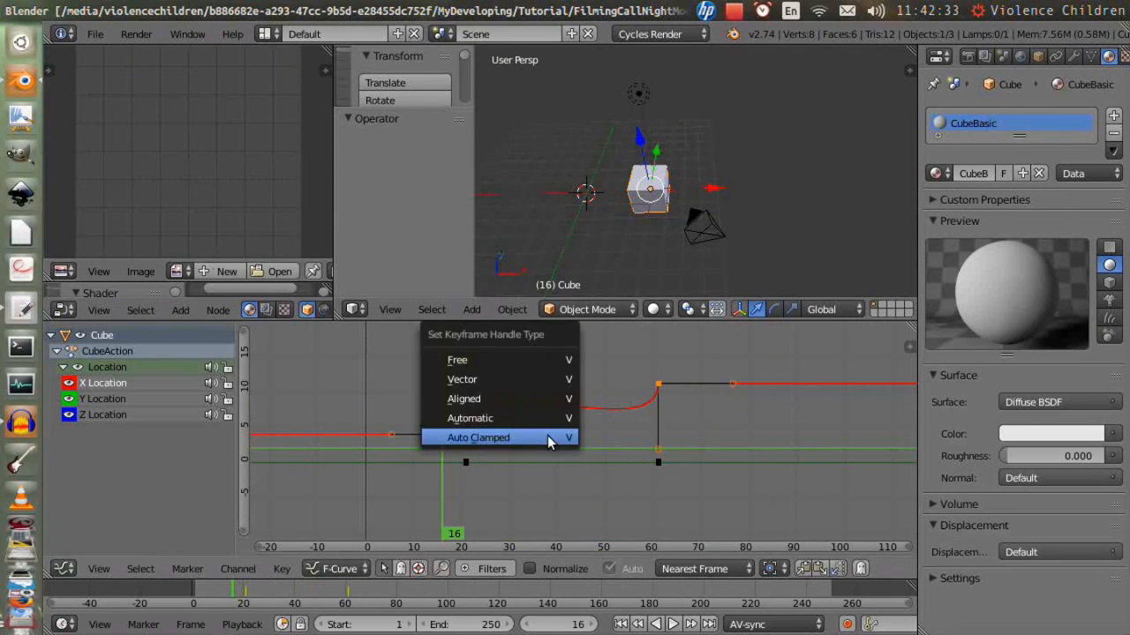
click(547, 435)
- Add a Built-In Function modifier to the cube's X Location curve
key(n)
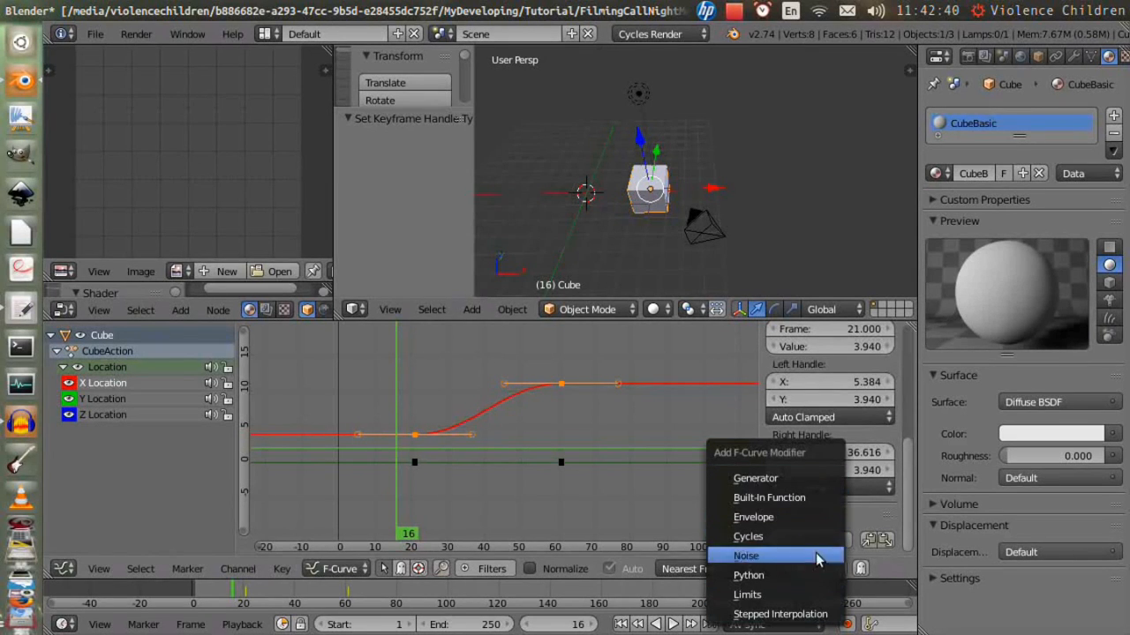
click(816, 502)
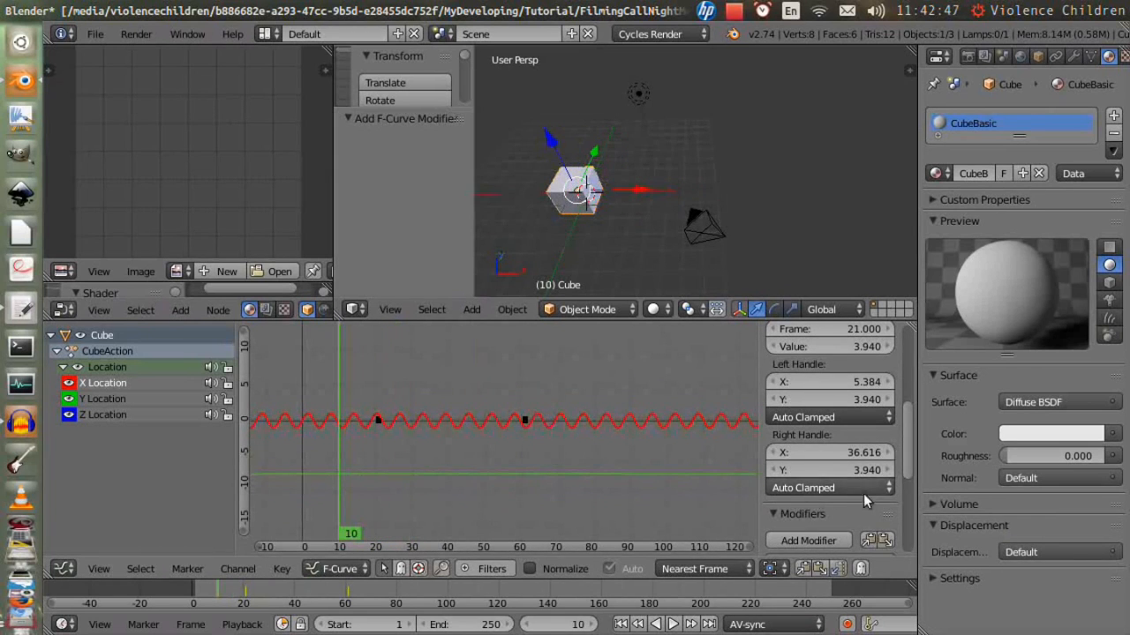
scroll(863, 494, down, 5)
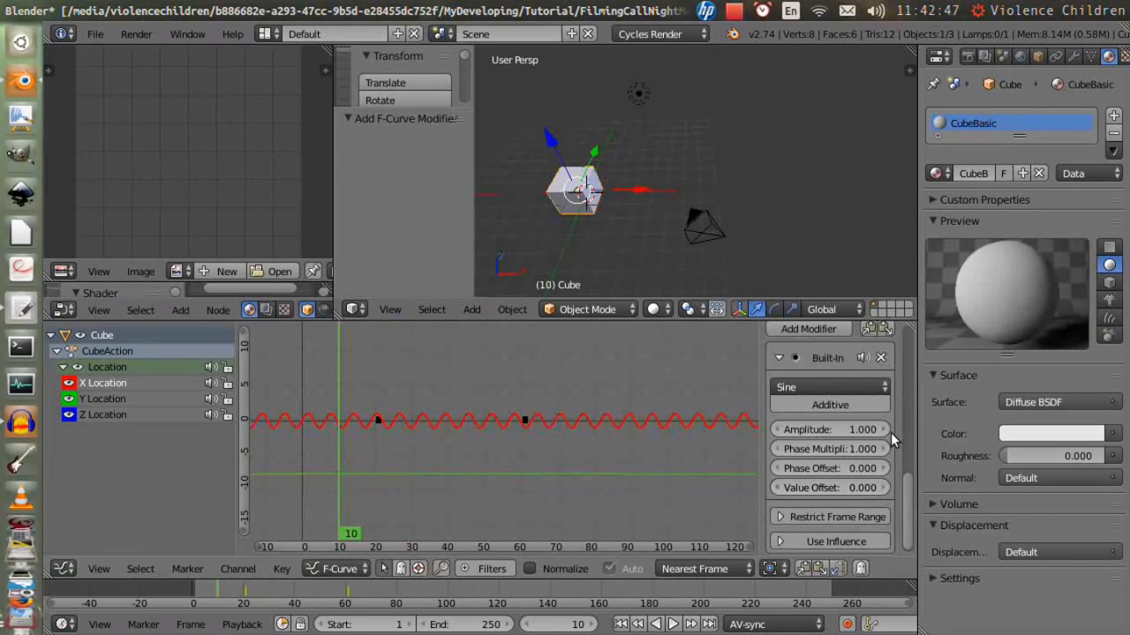
- Remove the Built-In Function modifier and add a Cycles modifier instead
click(880, 357)
click(808, 328)
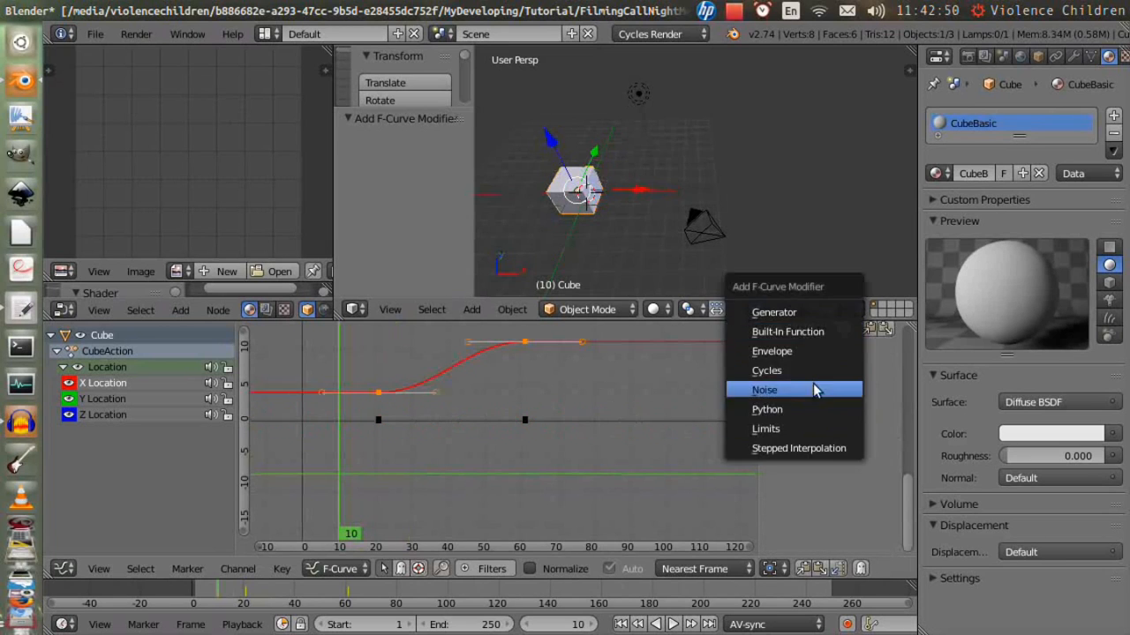
click(768, 367)
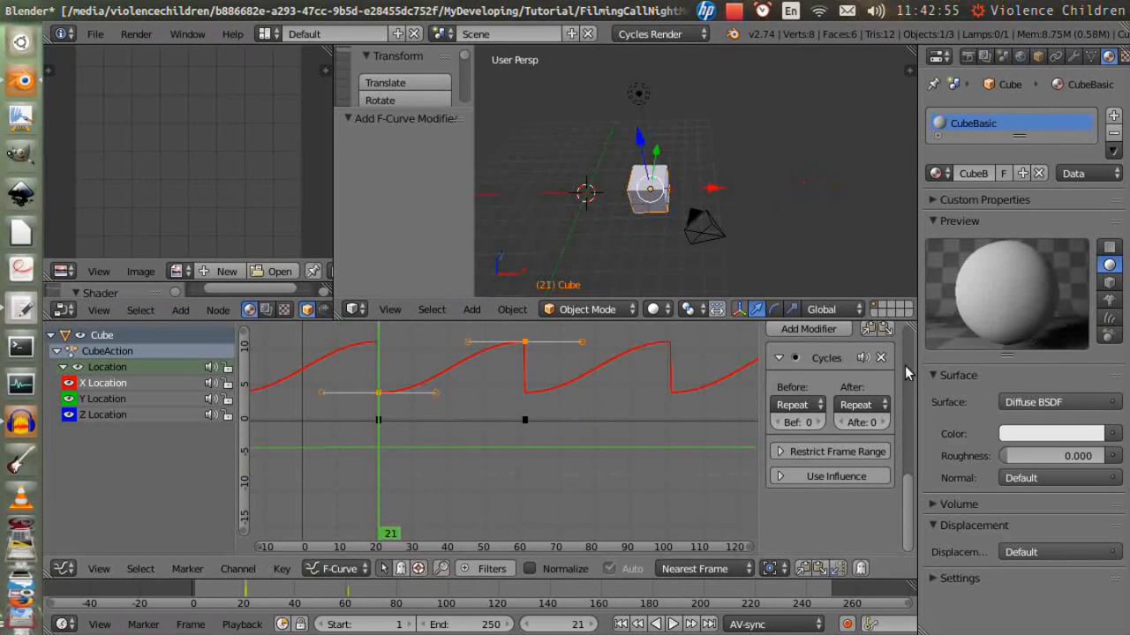
- Replace the Cycles modifier with a Noise modifier and play the animation
click(880, 357)
click(808, 328)
click(756, 353)
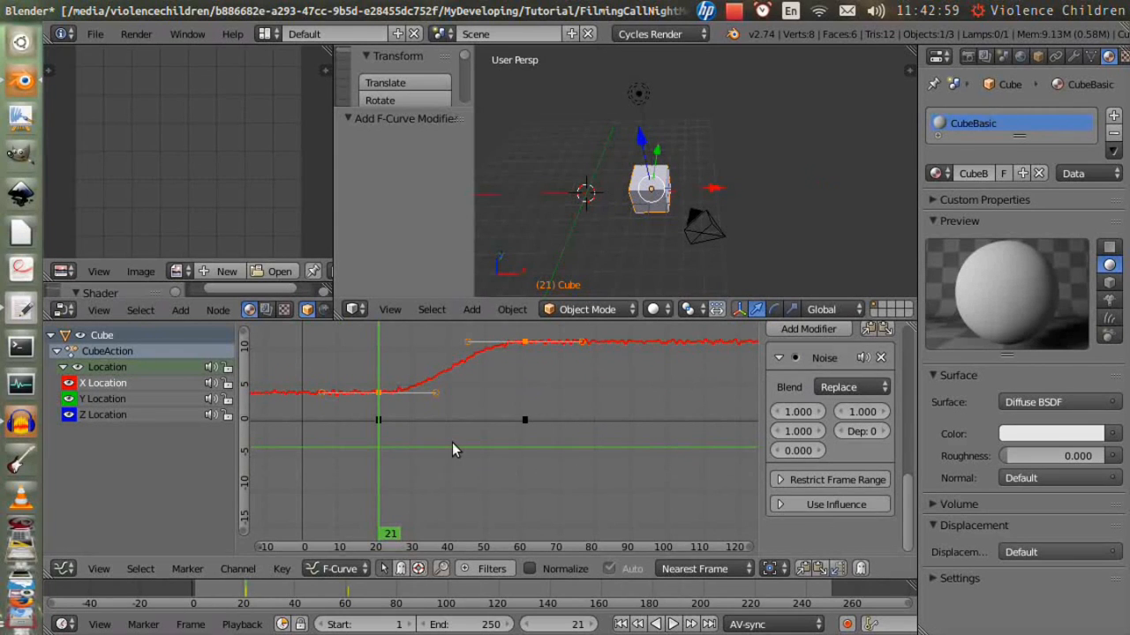
key(alt+a)
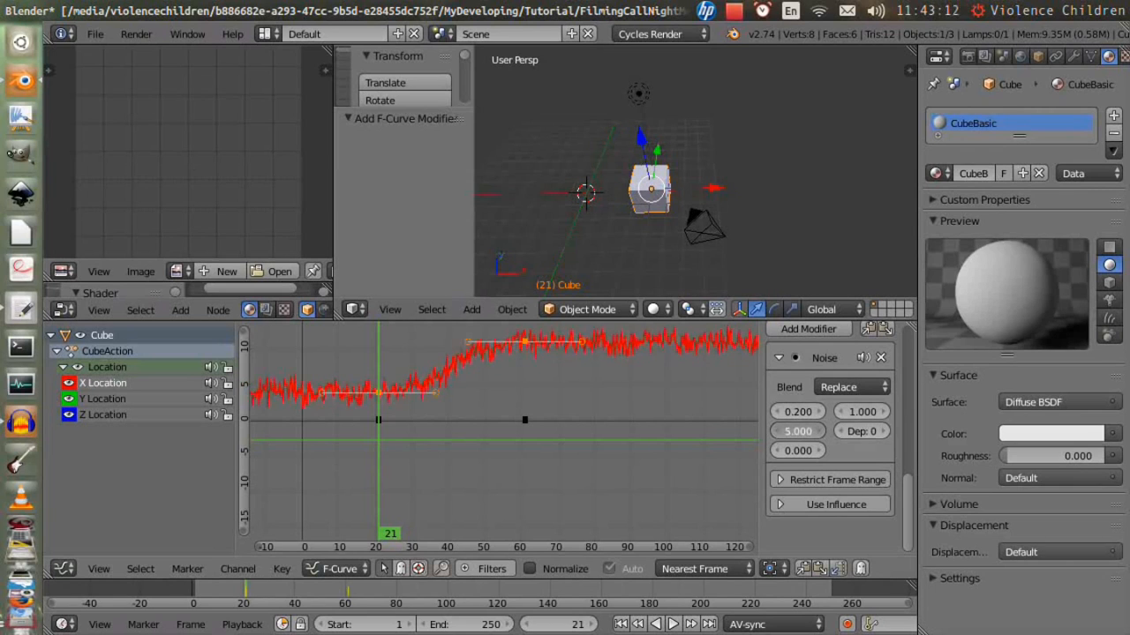
- Set the Noise modifier's scale to 0.2 and phase to -9.6, stopping playback
drag(797, 431, 780, 431)
key(alt+a)
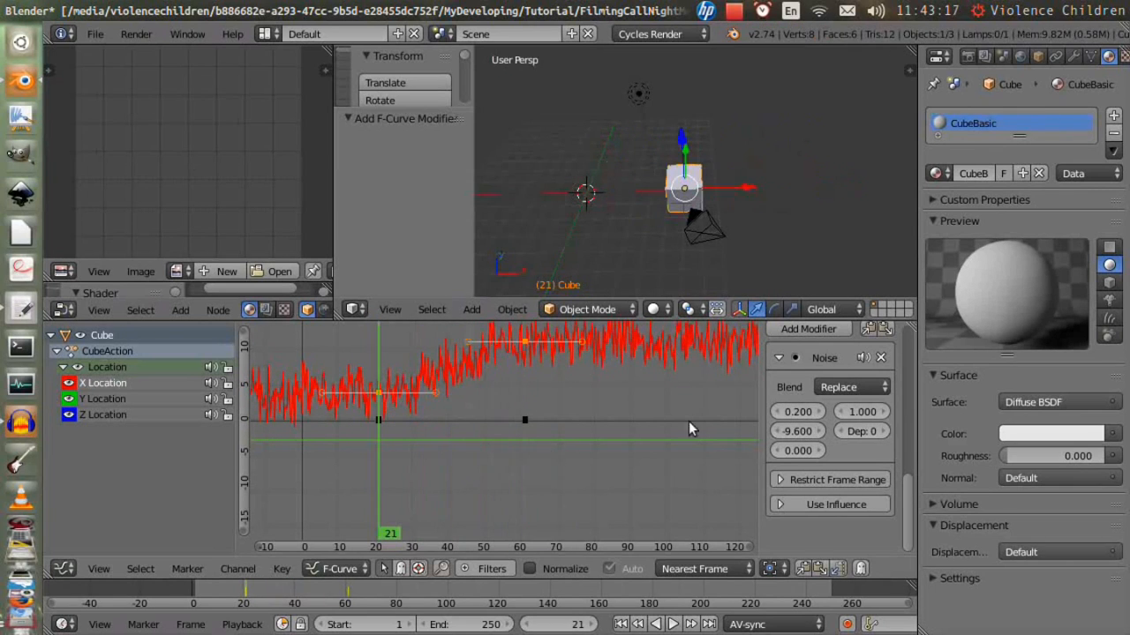
- Restrict the Noise modifier's frame range to about 52.6 through 81.1 and play the animation
click(811, 483)
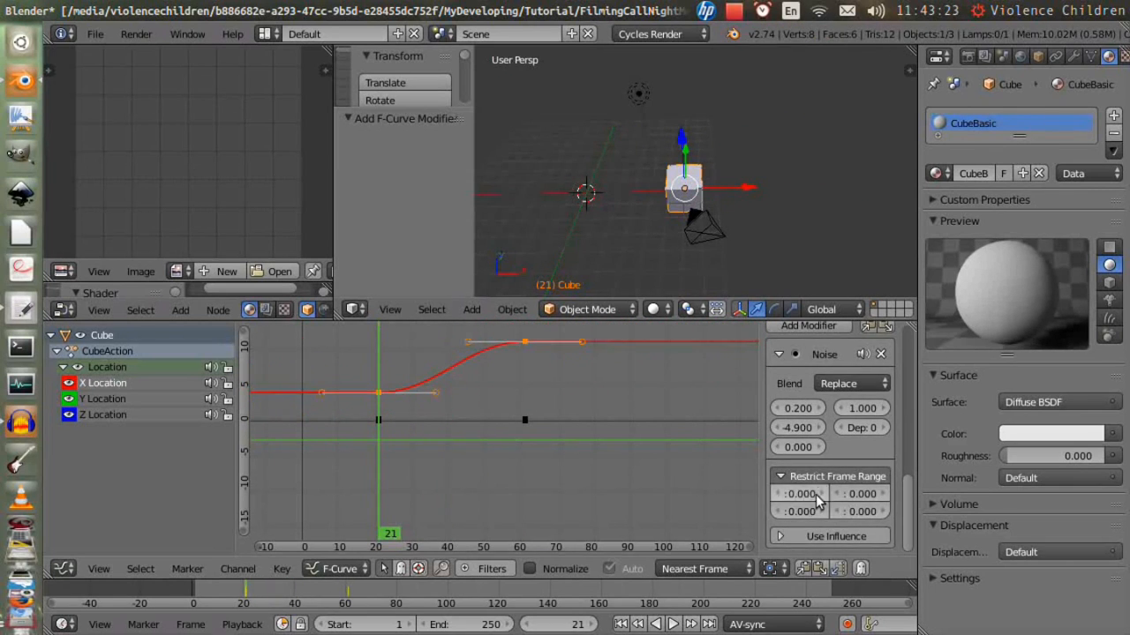
drag(862, 493, 888, 494)
drag(800, 494, 813, 493)
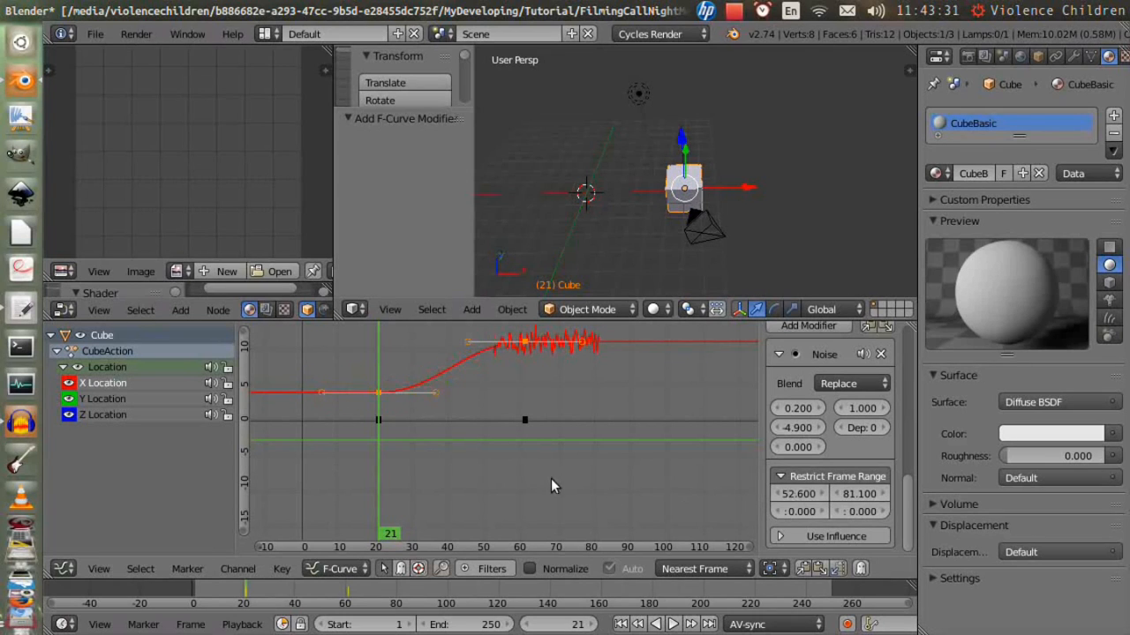
key(alt+a)
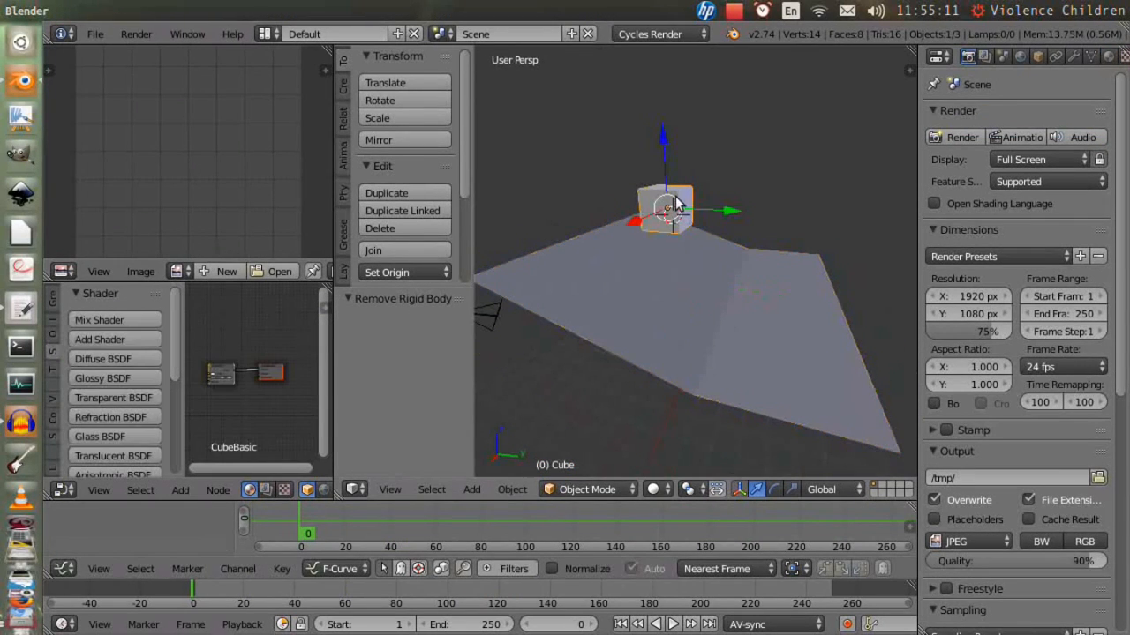
- Add an active rigid body to the cube in the Physics properties
scroll(1024, 55, down, 3)
click(1033, 56)
click(1069, 196)
click(1048, 366)
click(997, 225)
- Add a rigid body to the plane, setting its type to Passive and collision shape to Mesh
right_click(750, 353)
click(1069, 196)
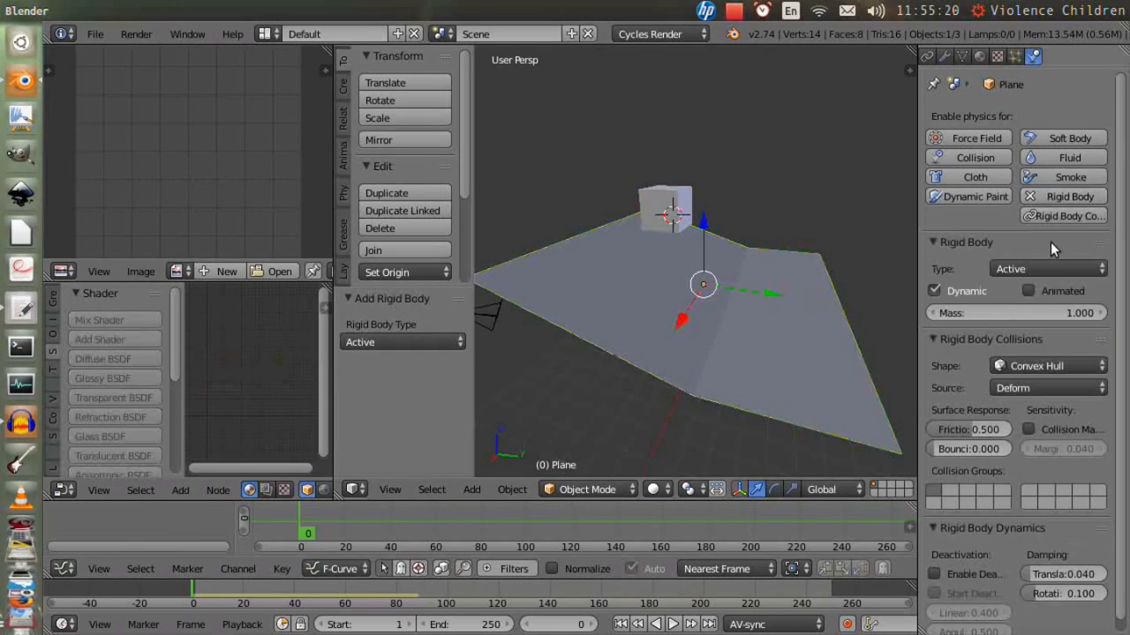
click(1050, 268)
click(1015, 228)
click(1050, 343)
click(1050, 210)
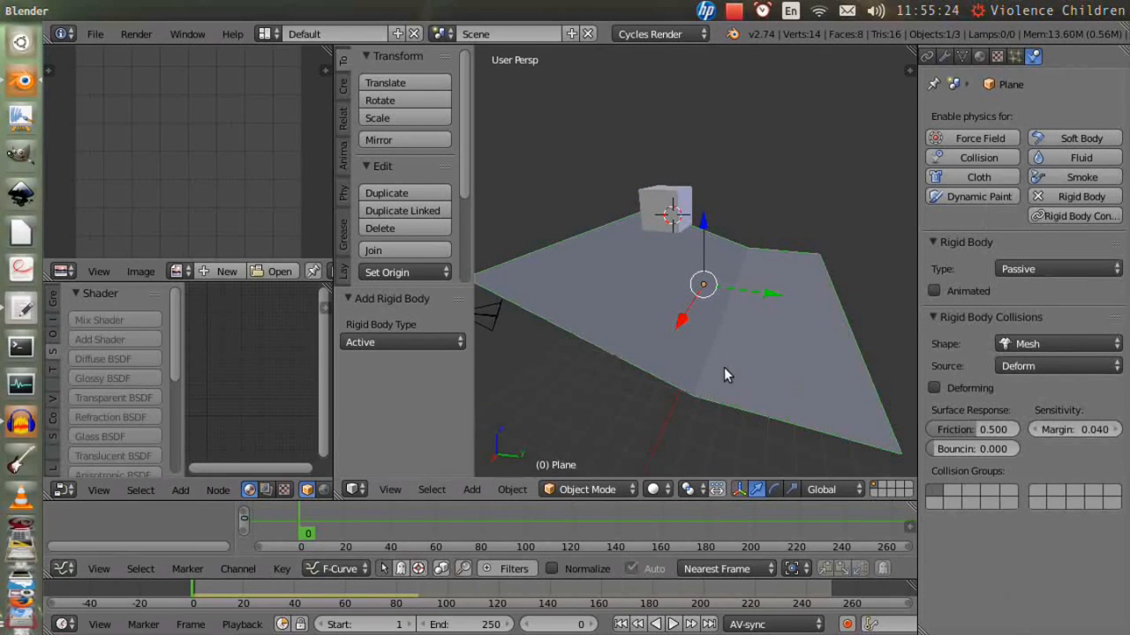
- Play and stop the rigid body simulation
key(alt+a)
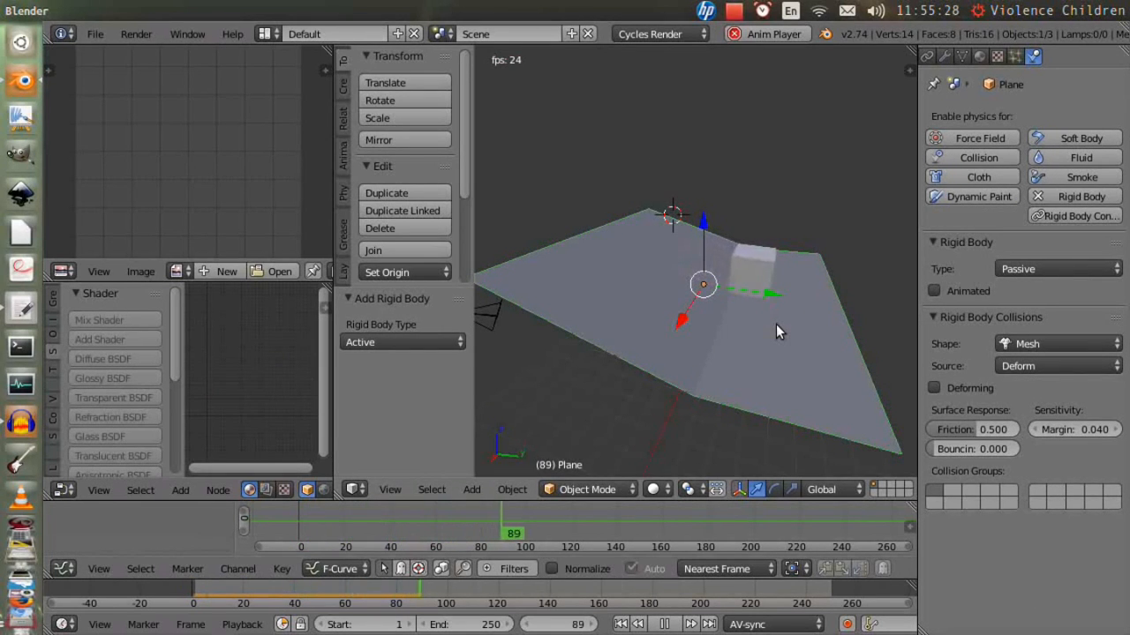
key(Escape)
- Make two linked duplicates of the cube stacked above it and play the simulation
right_click(678, 213)
key(alt+d)
click(758, 217)
key(alt+d)
click(691, 171)
key(alt+d)
click(753, 134)
key(alt+d)
click(683, 100)
key(alt+a)
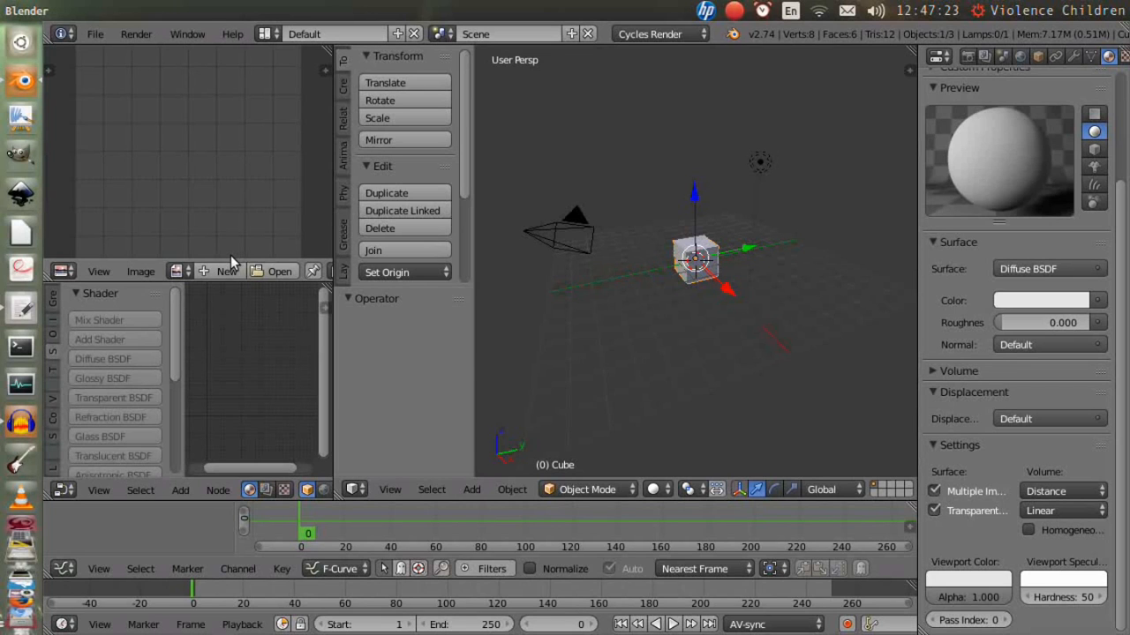
- Keyframe the cube's viewport color at frame 0, then at about frame 41 pick a new color and keyframe it
key(i)
click(297, 589)
click(993, 579)
click(922, 468)
key(i)
- At about frame 80, set the cube's viewport color to green and keyframe it
click(396, 590)
click(957, 579)
click(972, 379)
key(i)
- Rewind, play and stop the viewport color animation
click(620, 624)
click(672, 624)
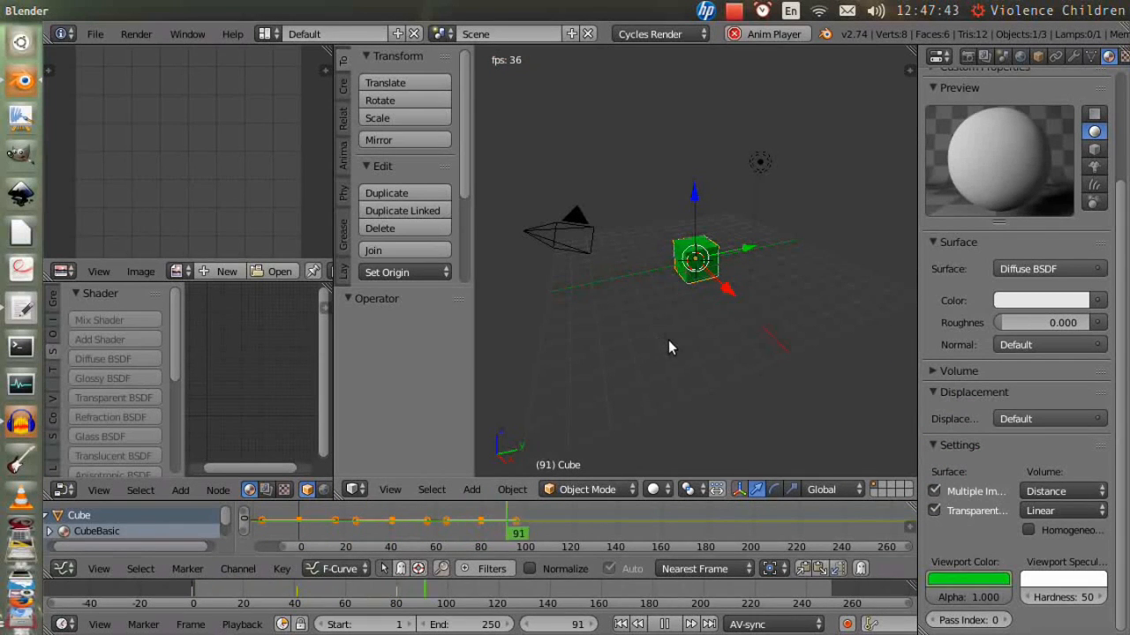
key(Escape)
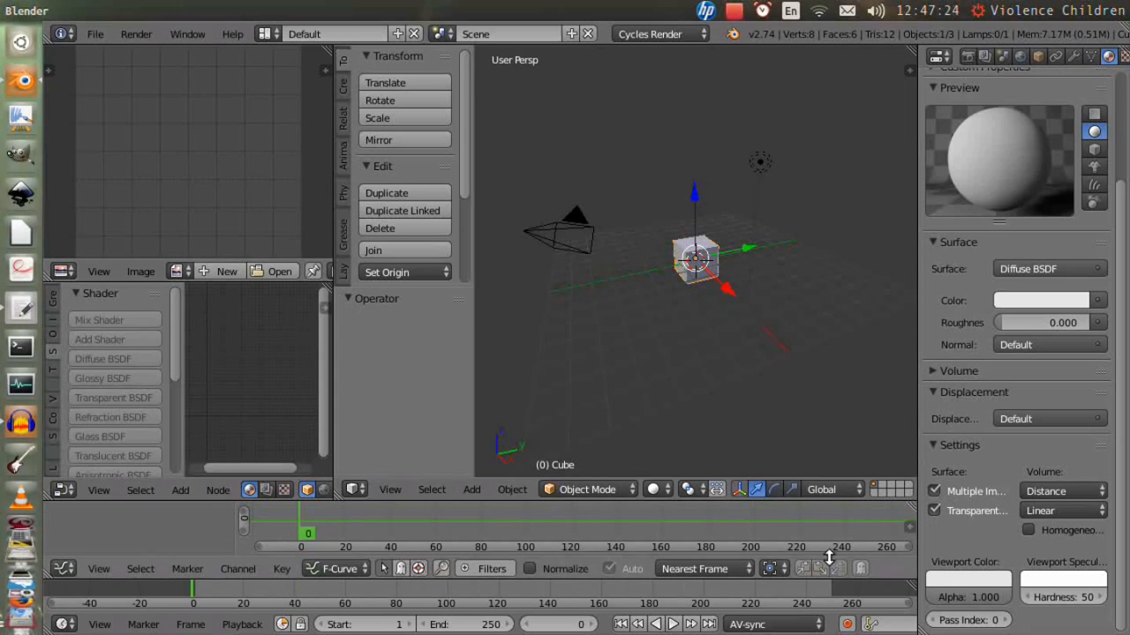
- Switch the Suzanne monkey into Edit Mode
key(i)
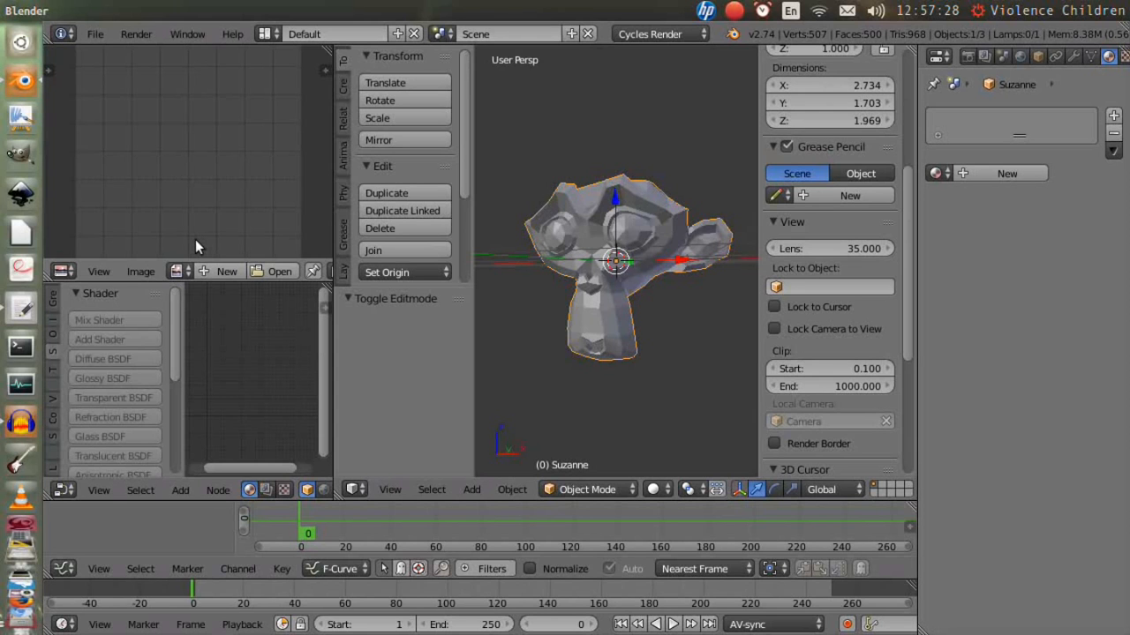
key(Tab)
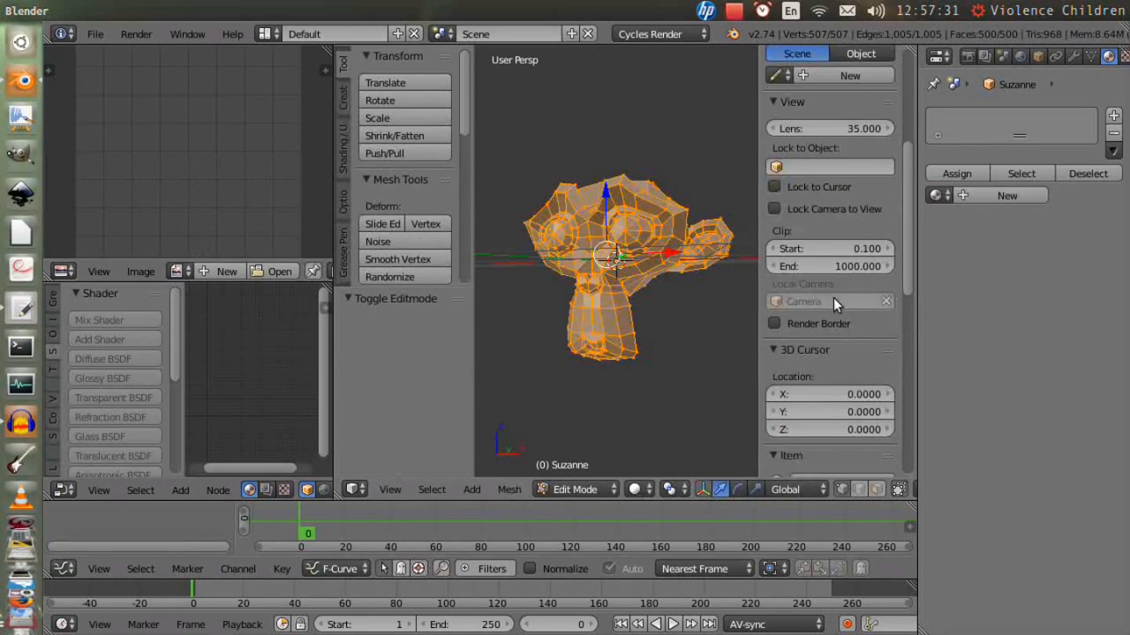
- Return Suzanne to Object Mode in the mesh data properties and add a Basis shape key
key(i)
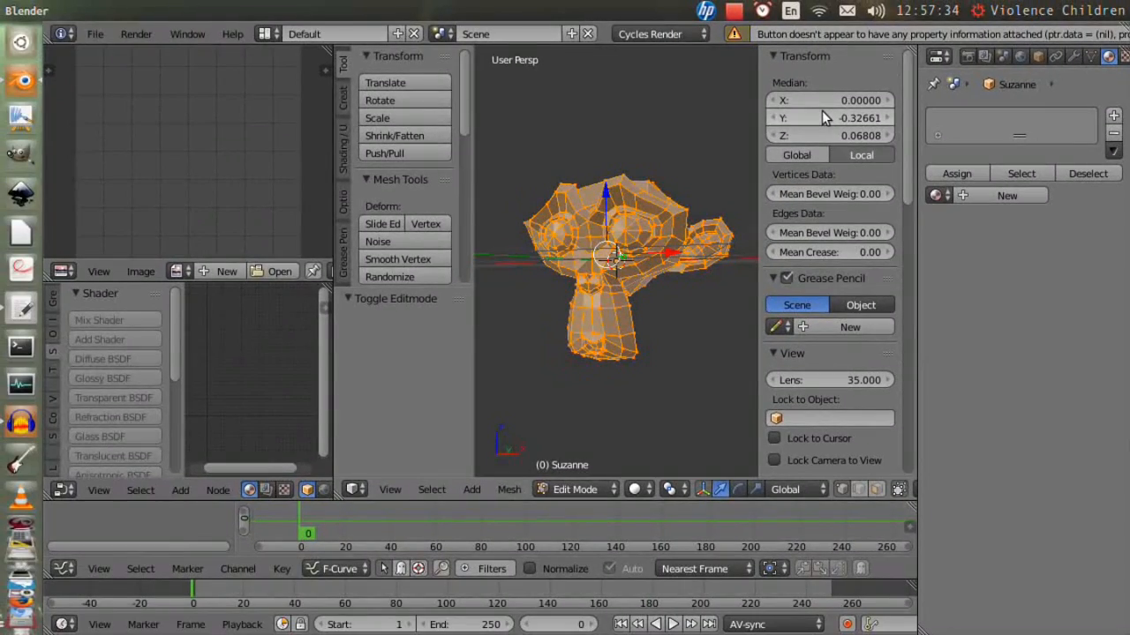
click(1091, 57)
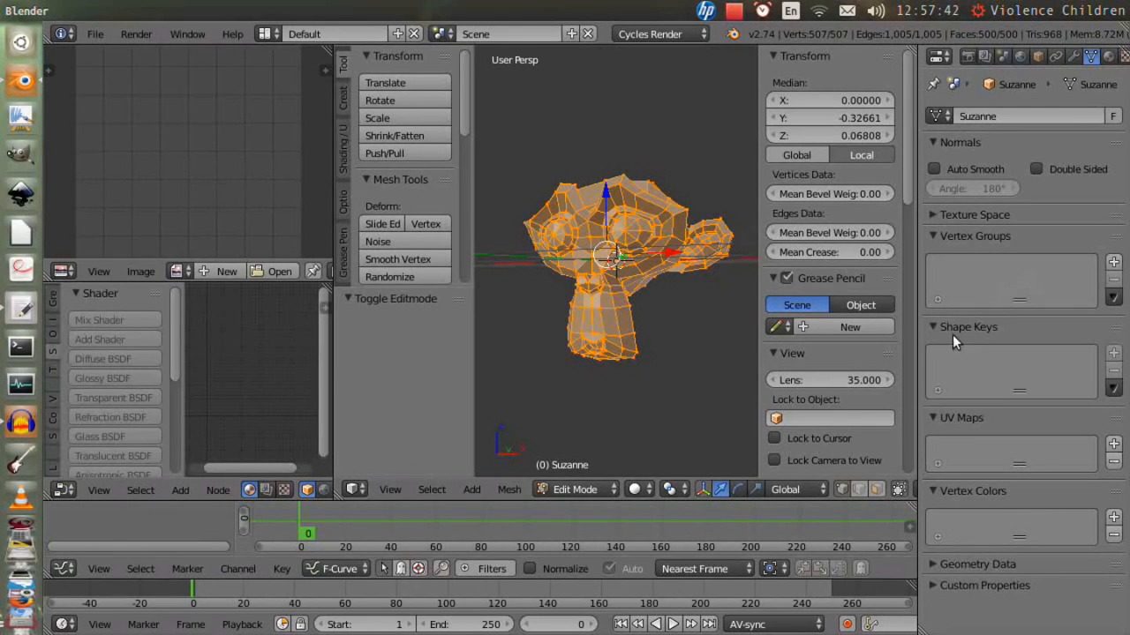
key(Tab)
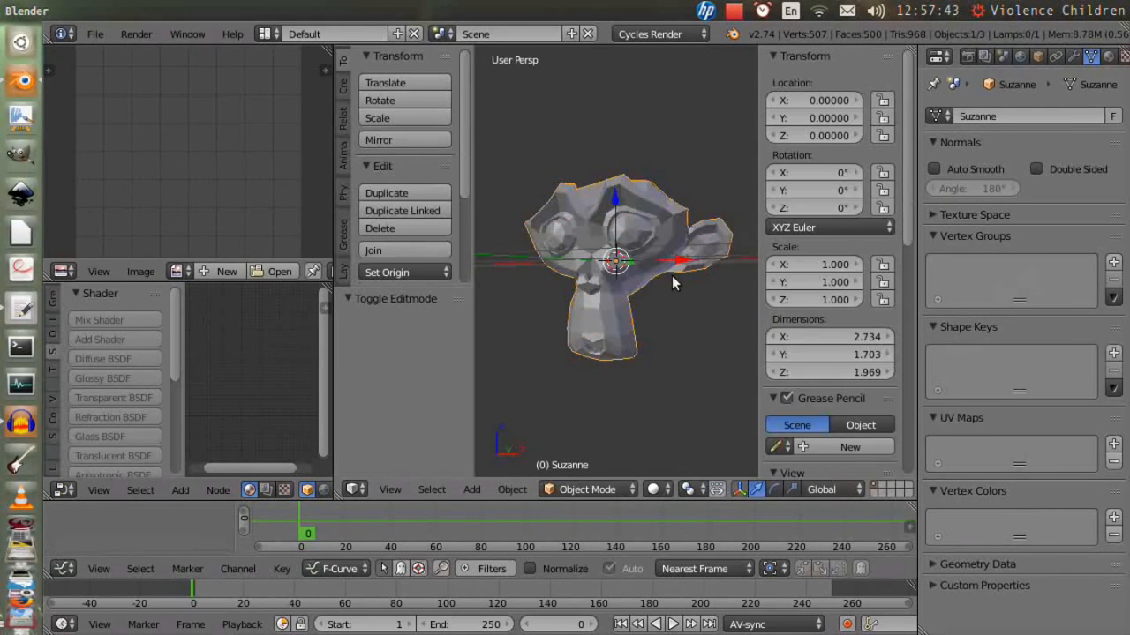
click(1112, 354)
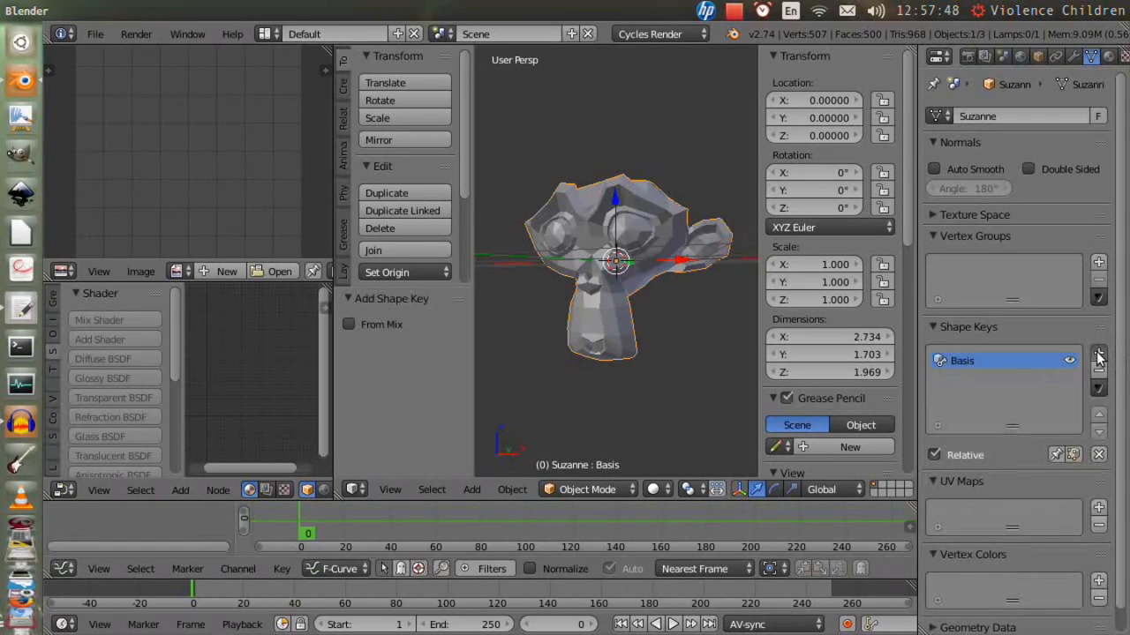
- Add two more shape keys and name them Smile and Brows
click(1099, 356)
text(Smile)
key(Return)
click(1099, 353)
text(Brows)
key(Return)
- With the Smile key active in Edit Mode, raise the mouth-corner vertices along Z and scale them along X
click(970, 377)
key(Tab)
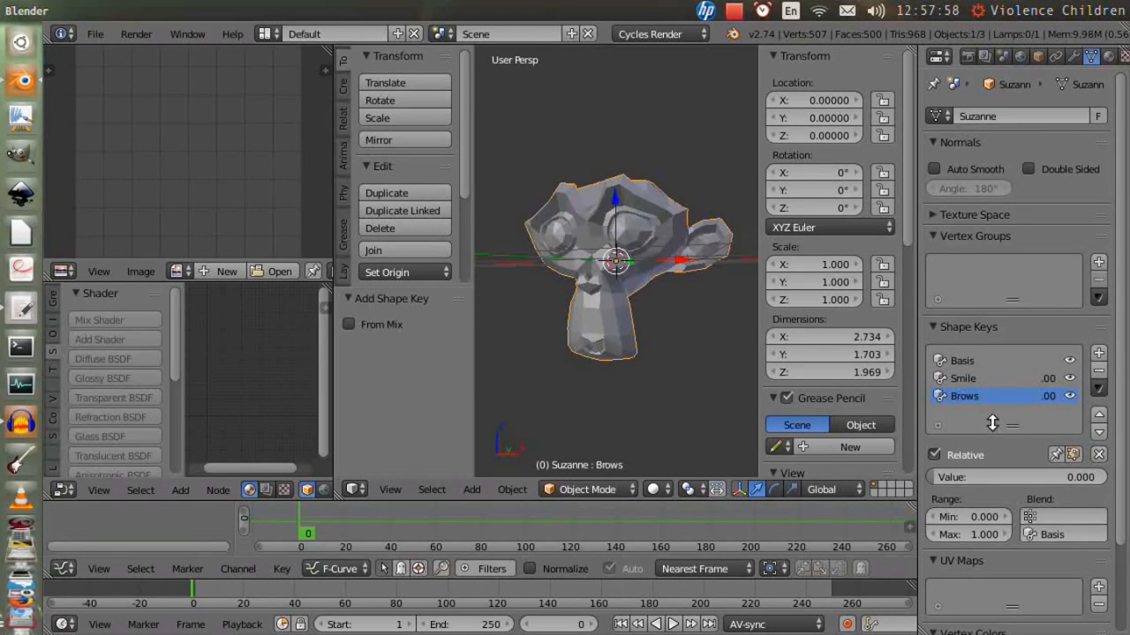
click(964, 378)
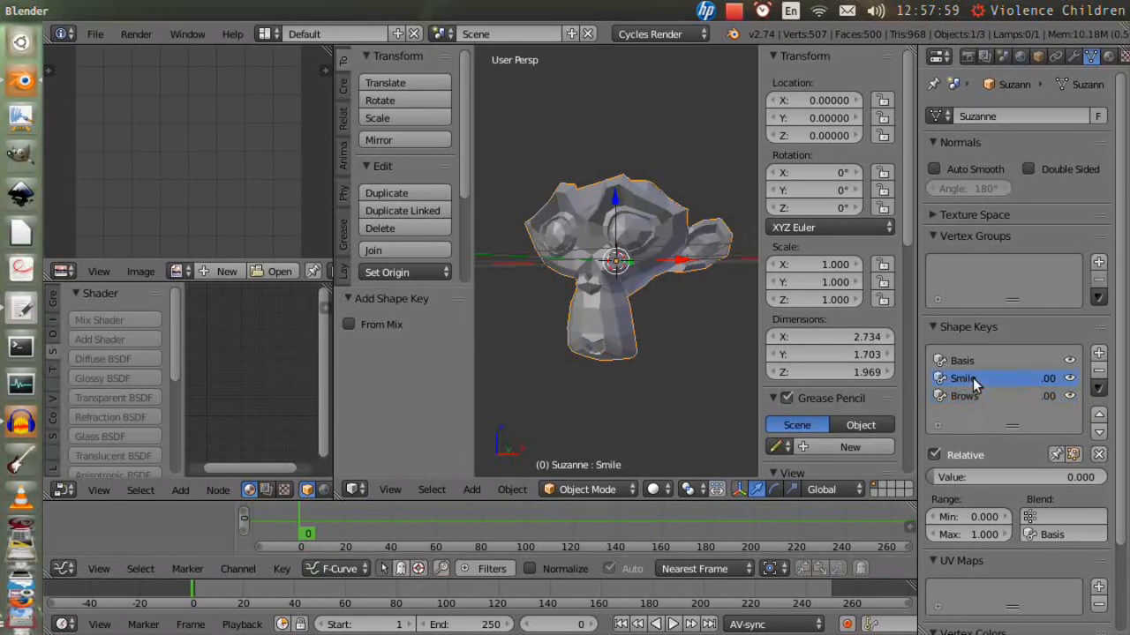
key(Tab)
scroll(607, 339, up, 2)
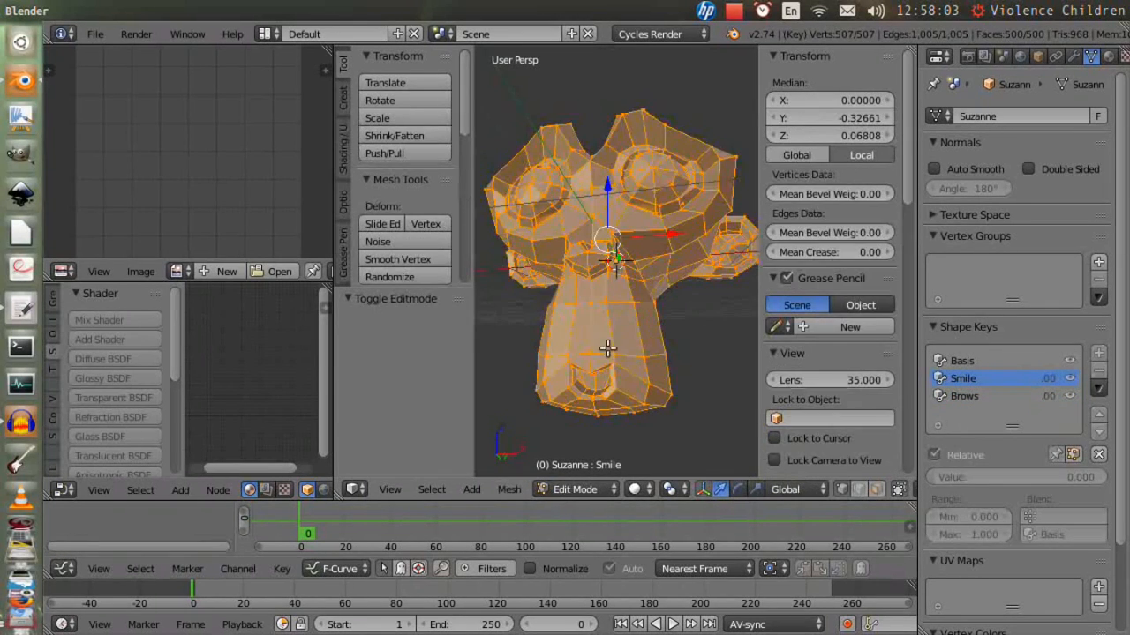
key(a)
right_click(569, 362)
shift+right_click(614, 365)
key(g)
key(z)
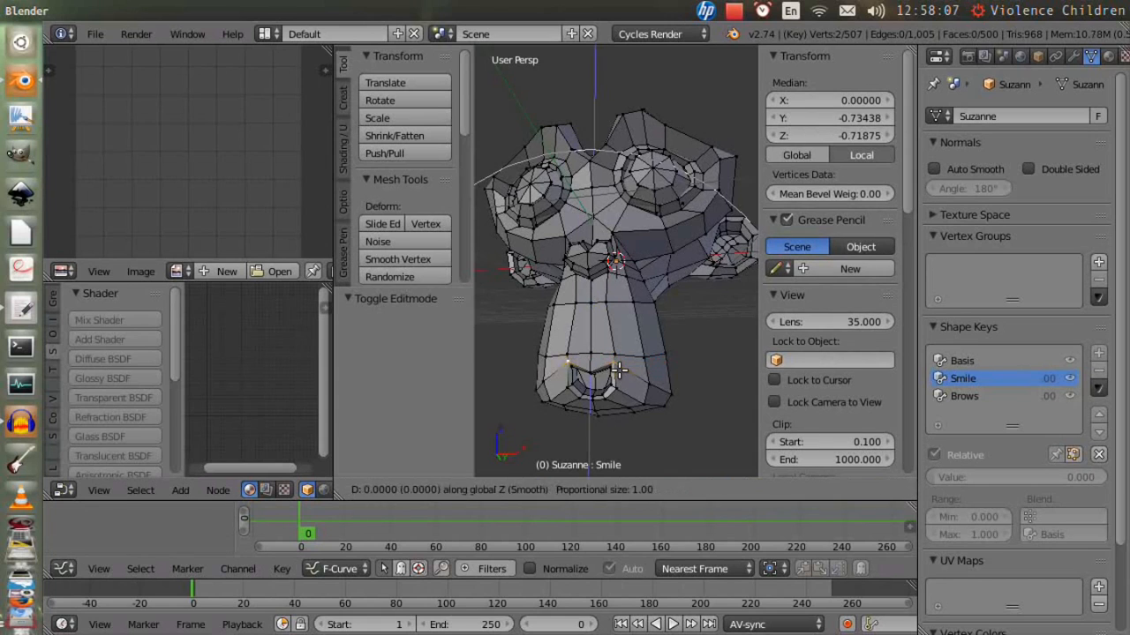
click(618, 346)
key(s)
key(x)
click(662, 359)
key(Tab)
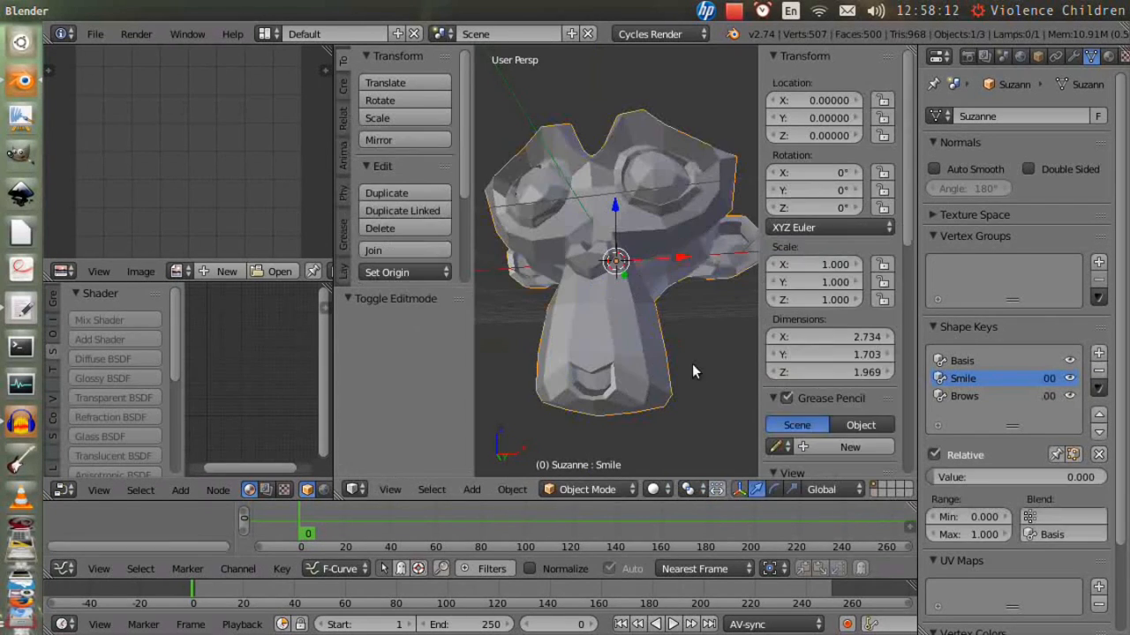
- With the Brows key active in Edit Mode, select the eyebrow vertices and raise them 0.259 along Z
click(964, 396)
key(Tab)
right_click(642, 139)
shift+right_click(518, 147)
shift+right_click(532, 151)
shift+right_click(520, 149)
shift+right_click(537, 151)
shift+right_click(617, 144)
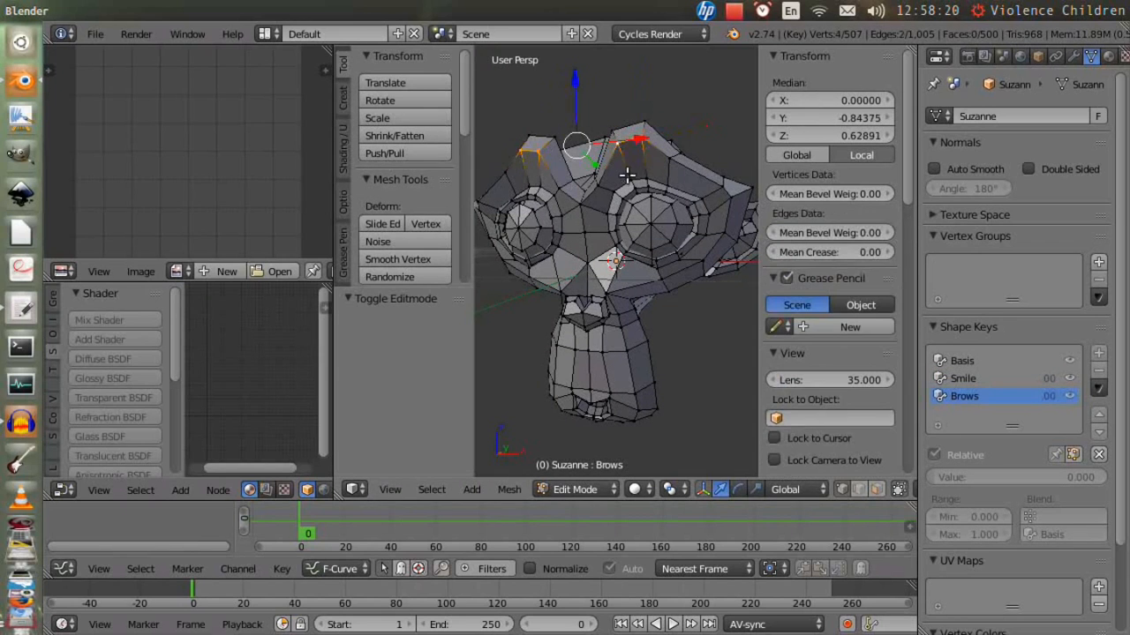
key(g)
key(z)
scroll(635, 159, down, 9)
click(637, 130)
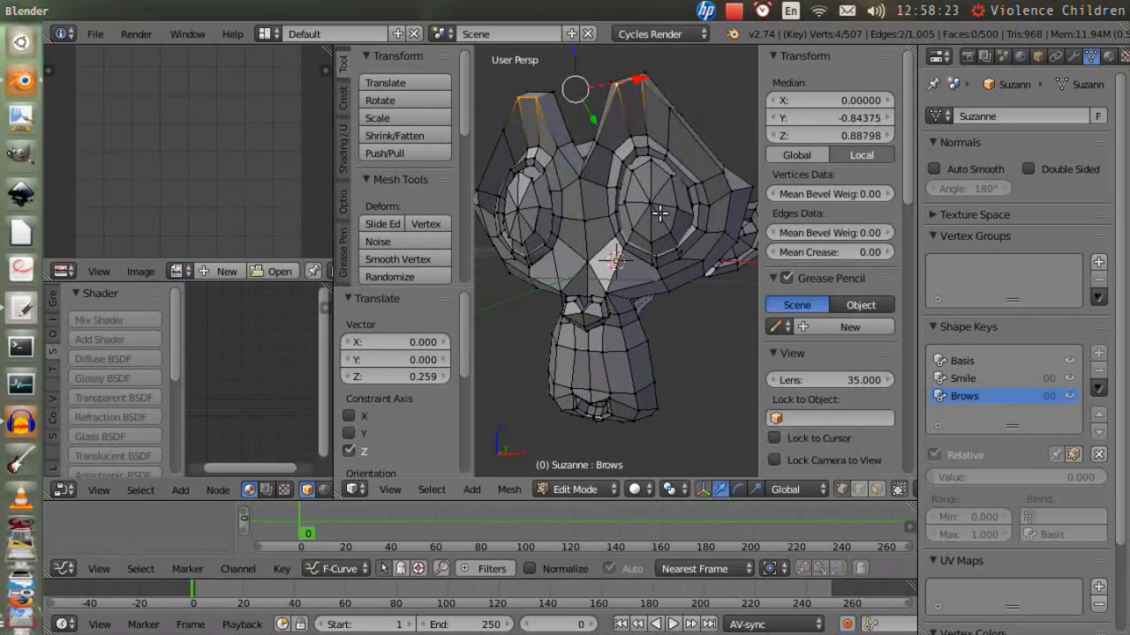
key(Tab)
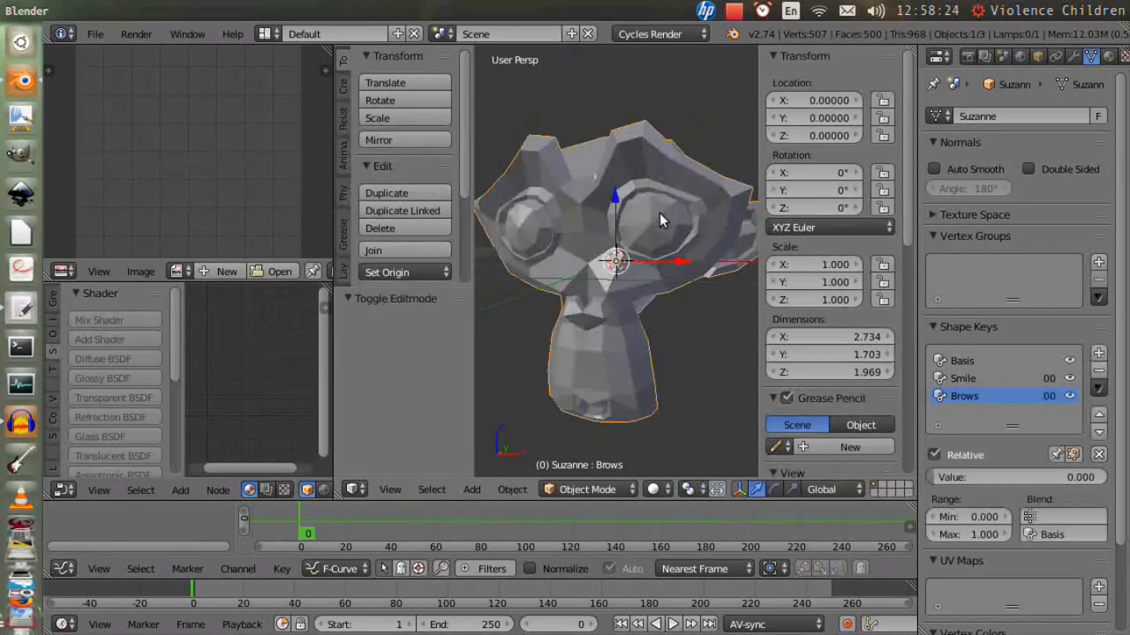
- Widen the properties area, set the Smile shape key value to 1.000 at frame 0 and keyframe it
drag(919, 386, 864, 385)
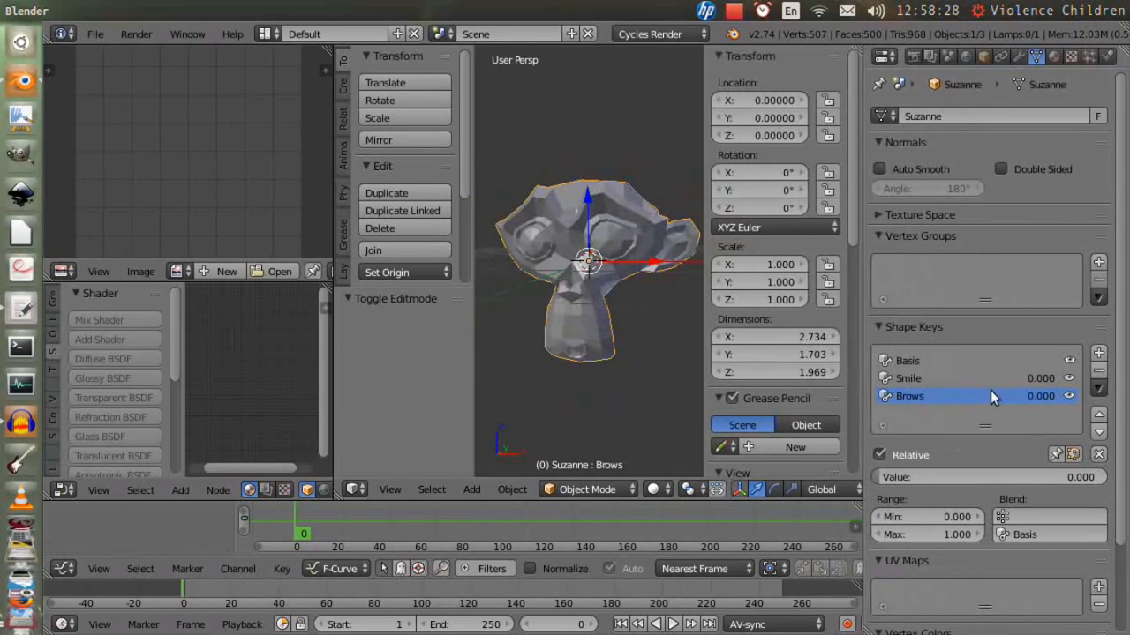
drag(1041, 379, 1090, 378)
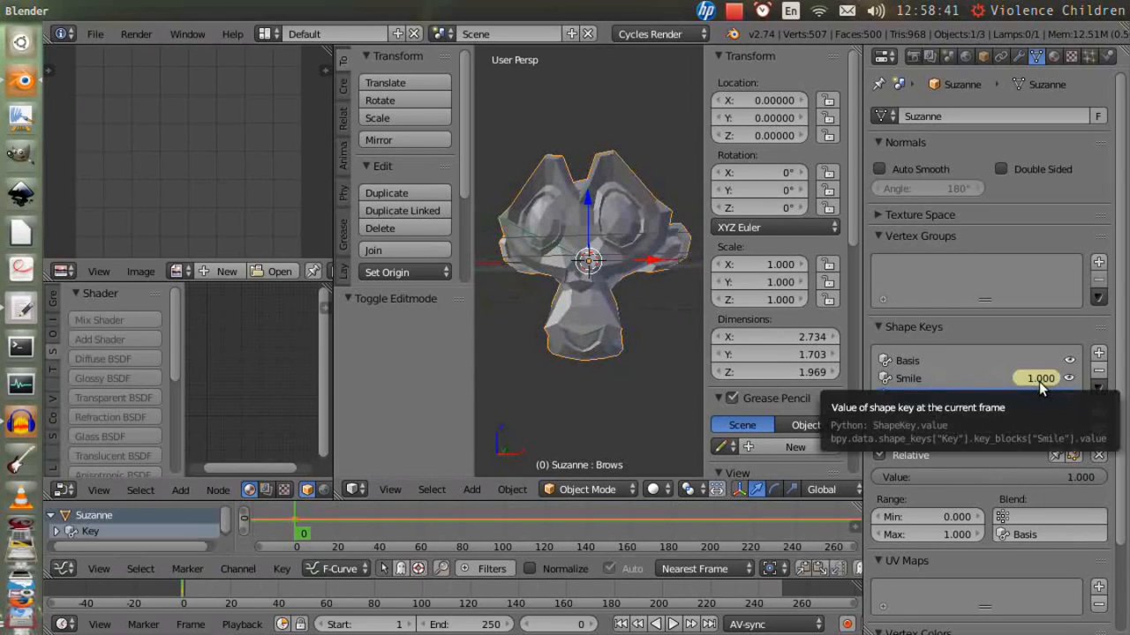
key(i)
- Keyframe a lowered Smile value at about frame 15 and an adjusted Brows value at about frame 85
key(i)
click(326, 590)
drag(1045, 378, 999, 379)
key(i)
key(i)
click(473, 590)
drag(1042, 396, 1021, 399)
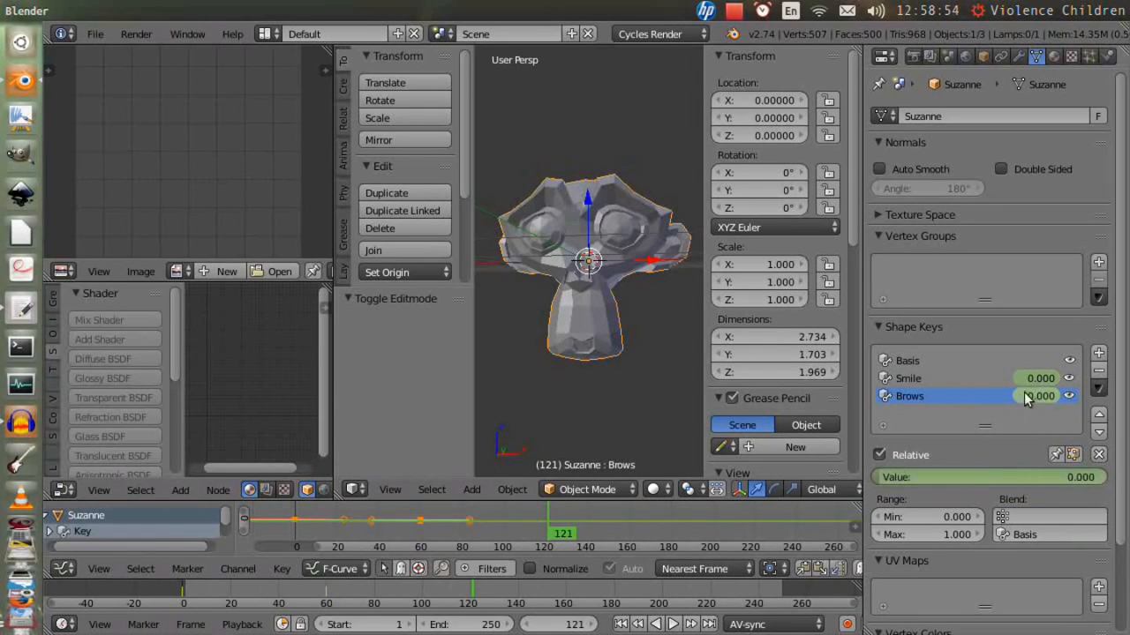
key(i)
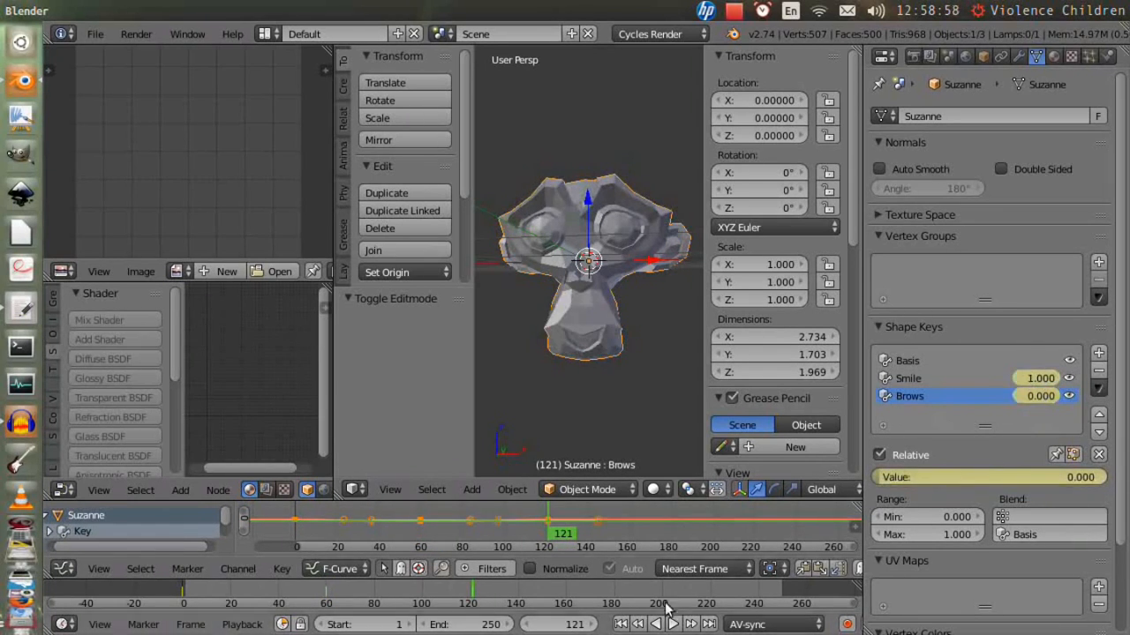
- Rewind, play and stop the shape key animation
click(621, 624)
key(alt+a)
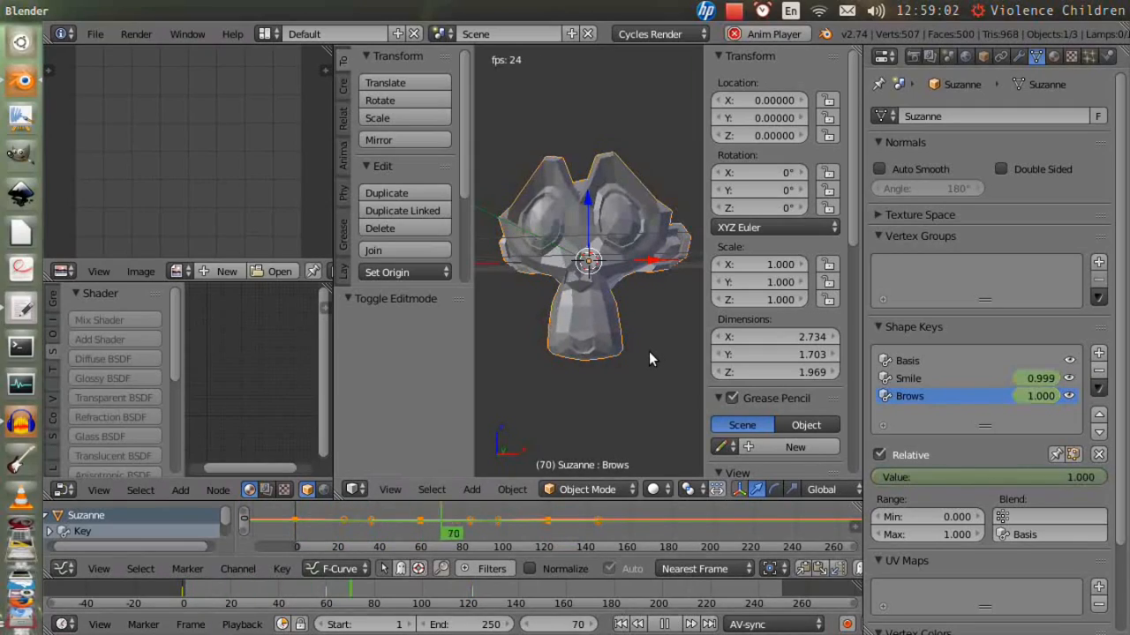
key(Escape)
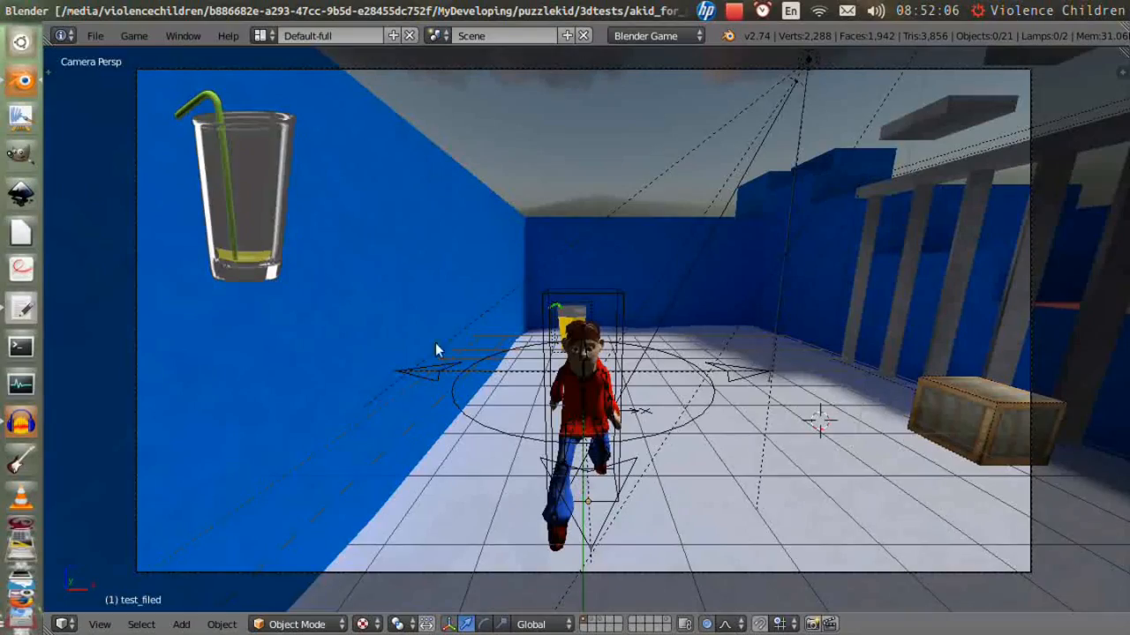
- Start the game engine and walk the character forward through the level
key(p)
key(w)
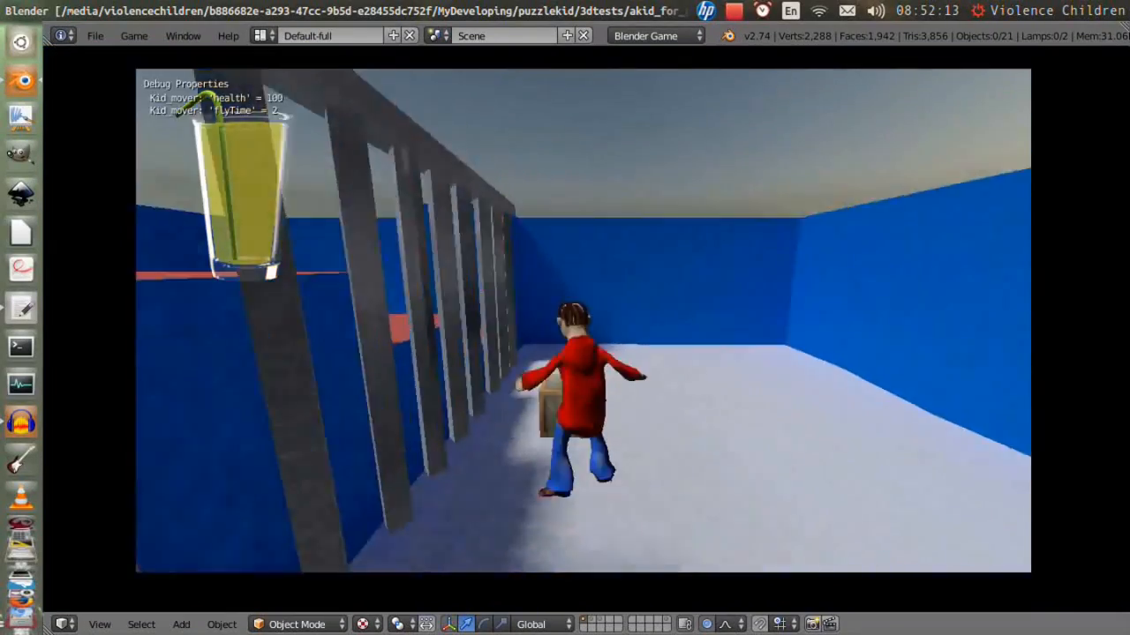
key(w)
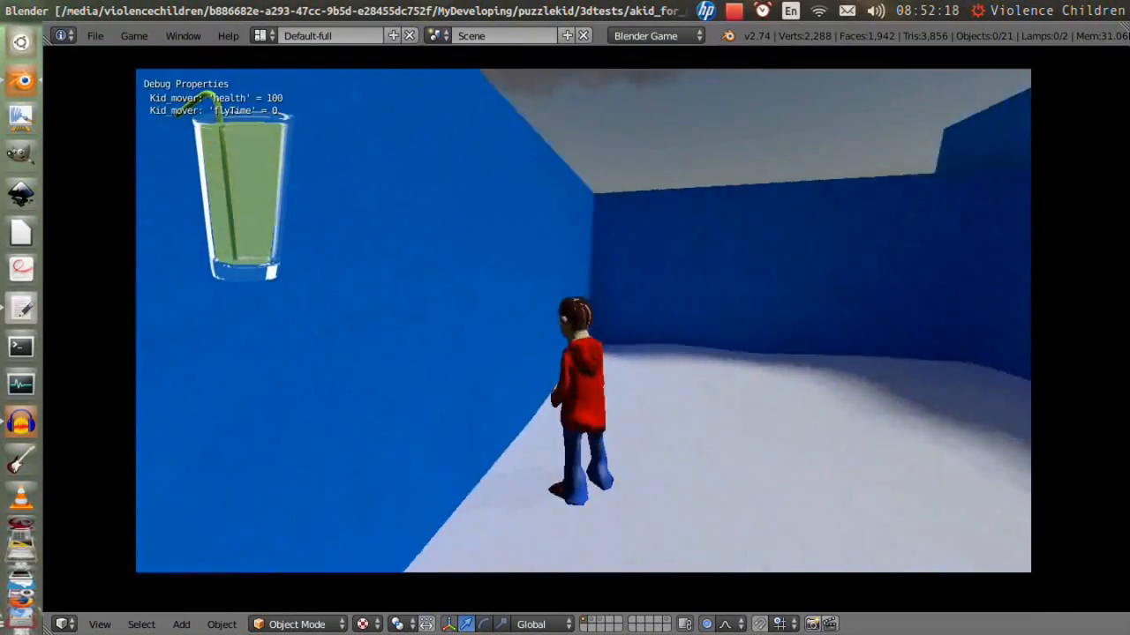
key(w)
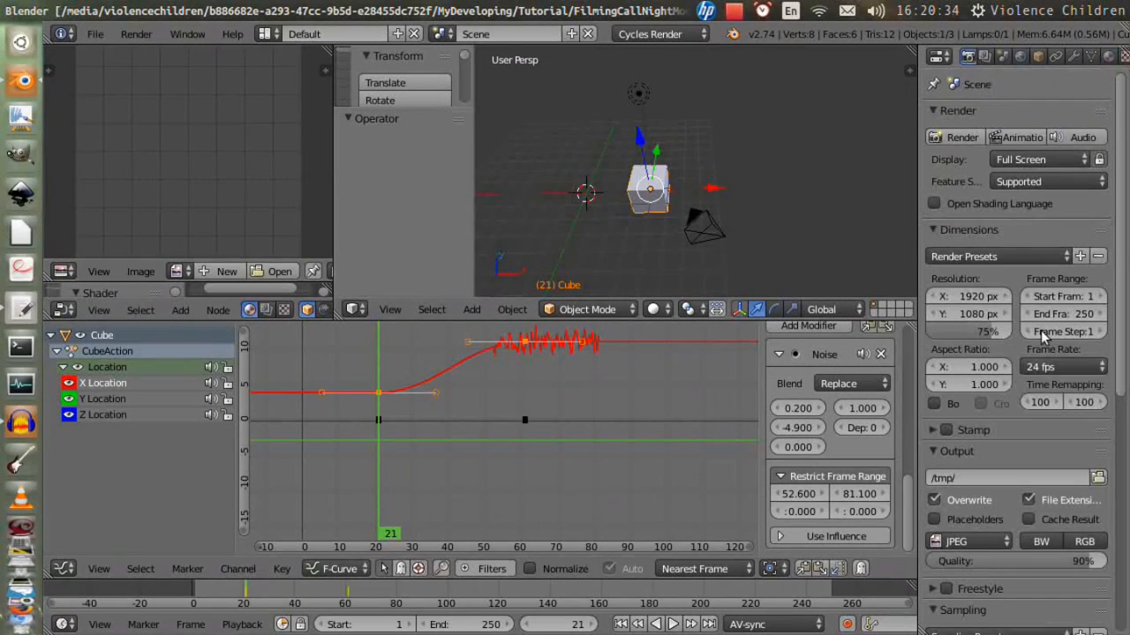
- Set the render frame rate to 24 fps
click(1050, 368)
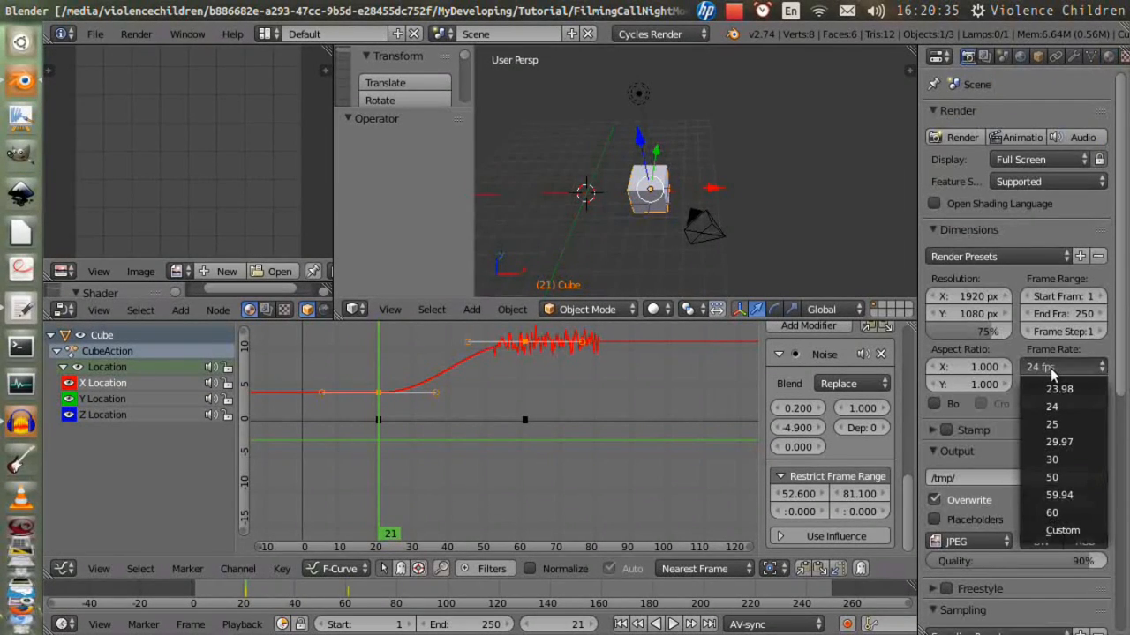
click(1073, 407)
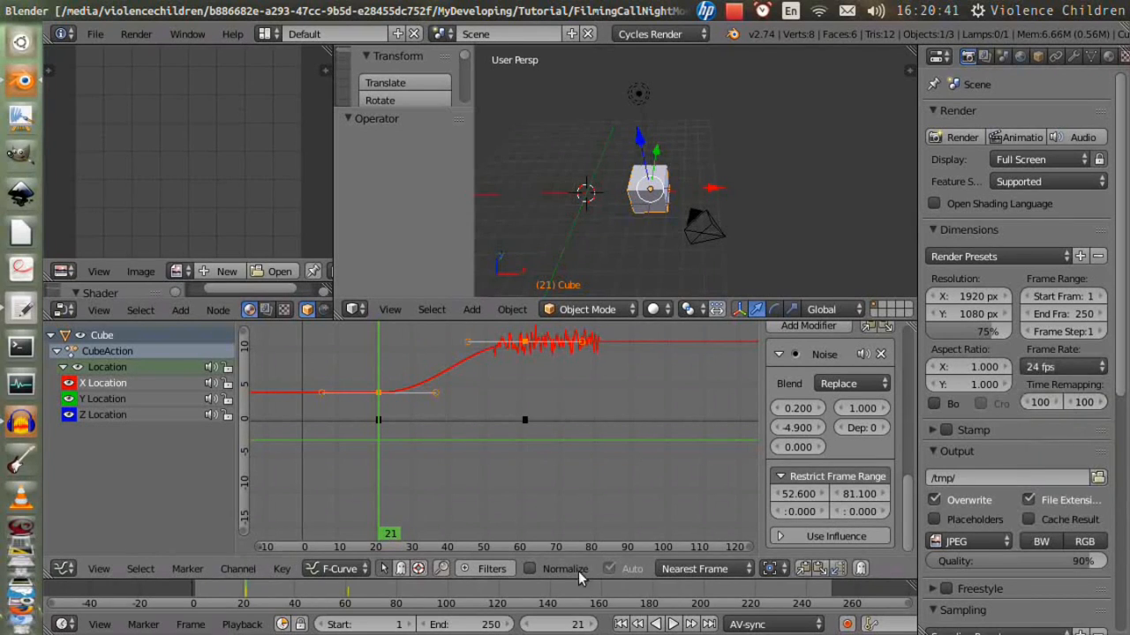
- Enlarge the timeline, switch it to show seconds and scrub through the animation
drag(565, 593, 252, 590)
key(ctrl+t)
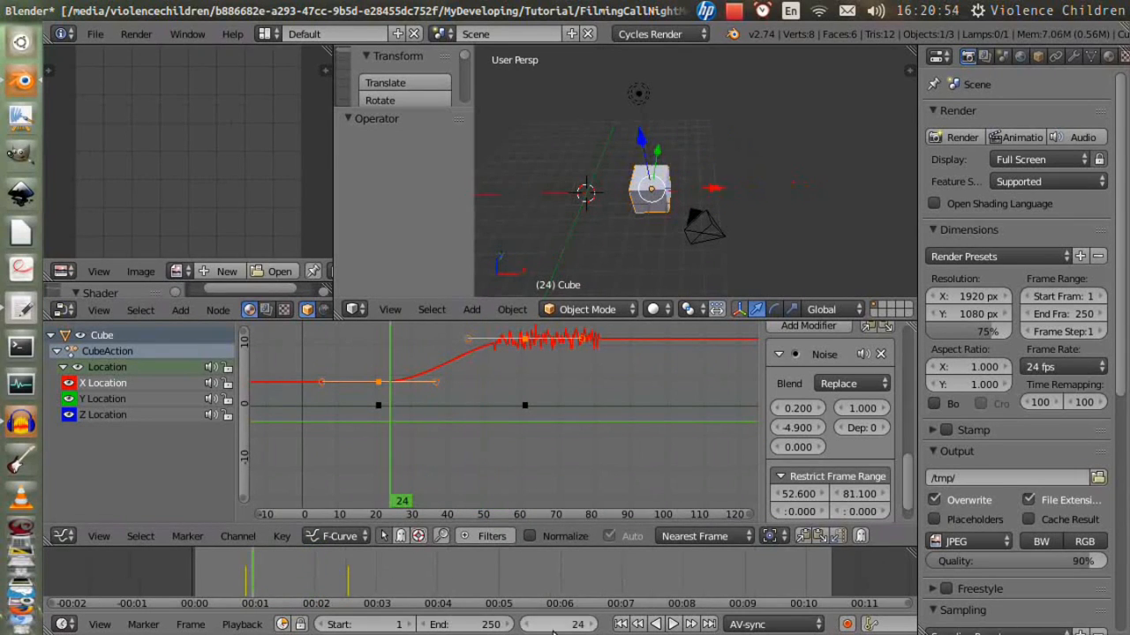
drag(313, 559, 729, 564)
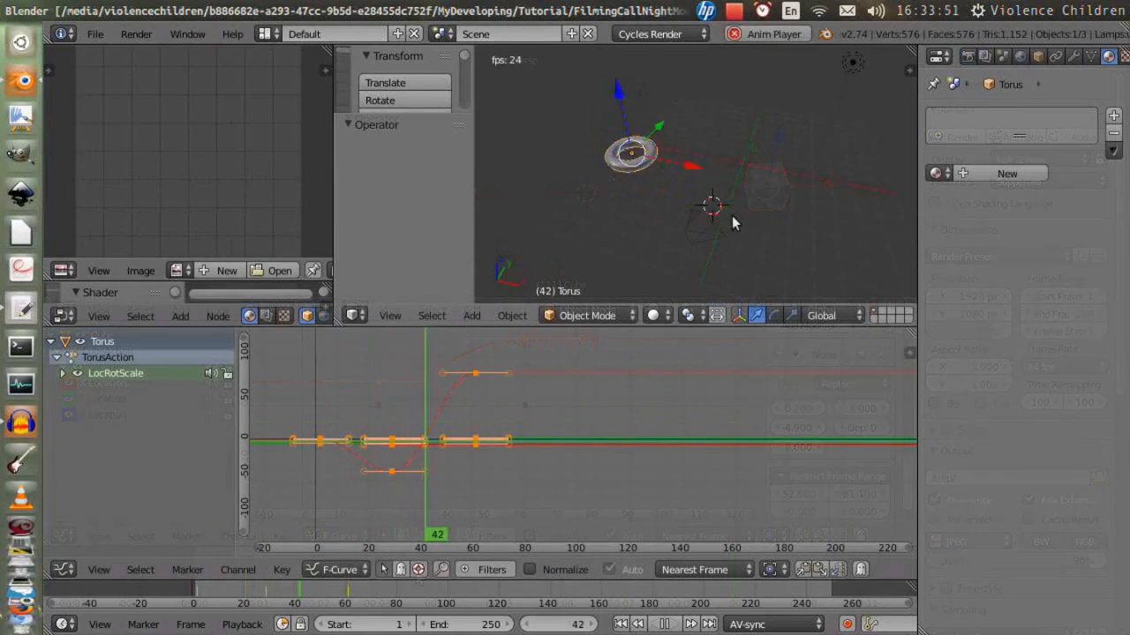
- Slide the selected Torus keyframes along the time axis in the Graph Editor
key(KP_Decimal)
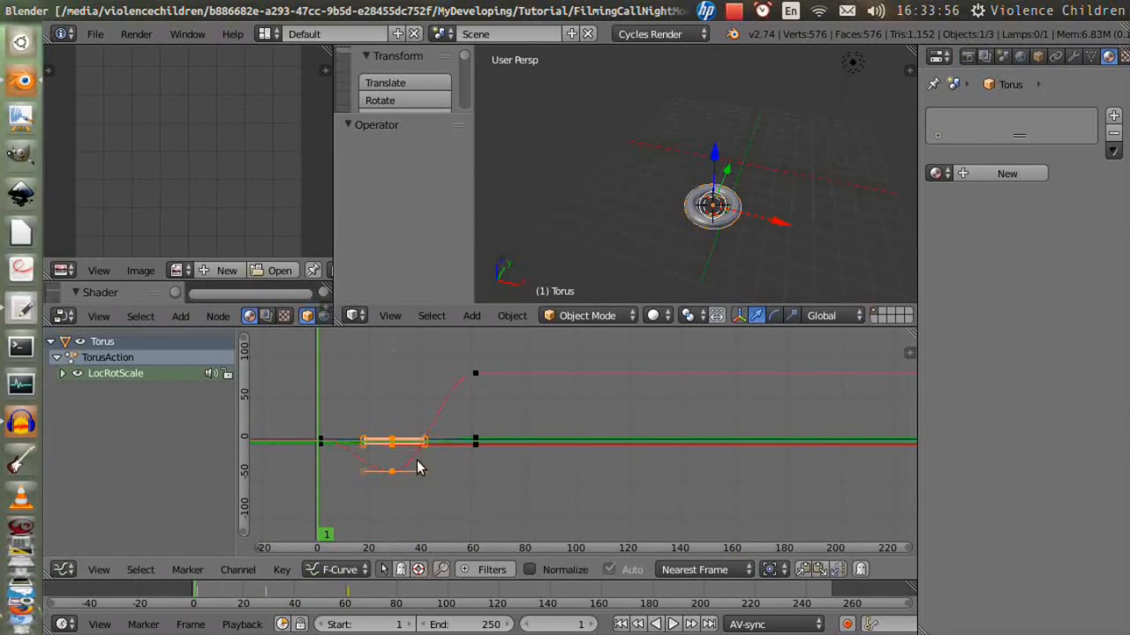
key(g)
key(x)
click(456, 458)
- Box-select the later keyframes, shift them along X in time, and play and stop the animation
key(a)
key(b)
drag(466, 345, 504, 503)
key(g)
key(x)
click(512, 455)
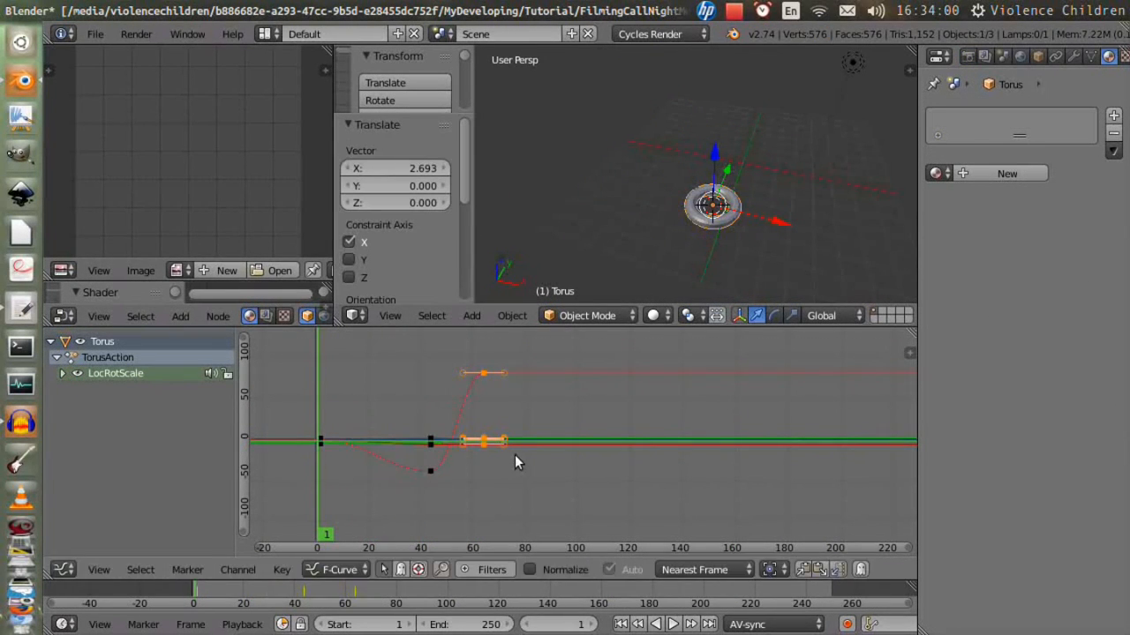
key(alt+a)
key(Escape)
- Move the selected keyframes further in time, then play and stop the animation
key(g)
click(549, 395)
key(alt+a)
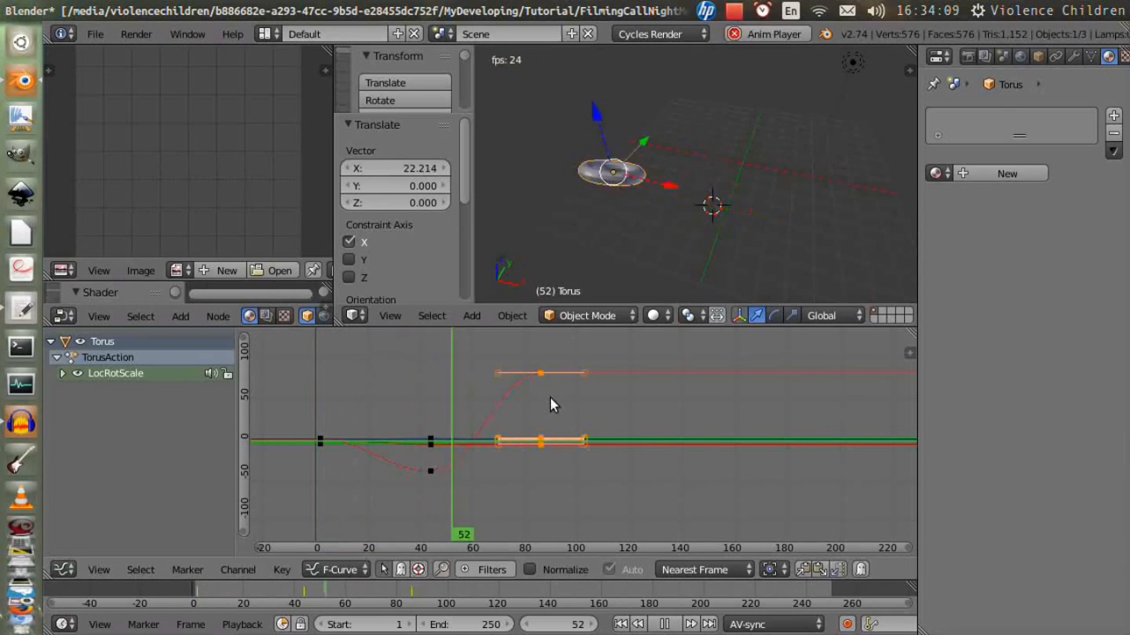
key(Escape)
- Select the middle keyframes, move them earlier in time and play the animation
key(a)
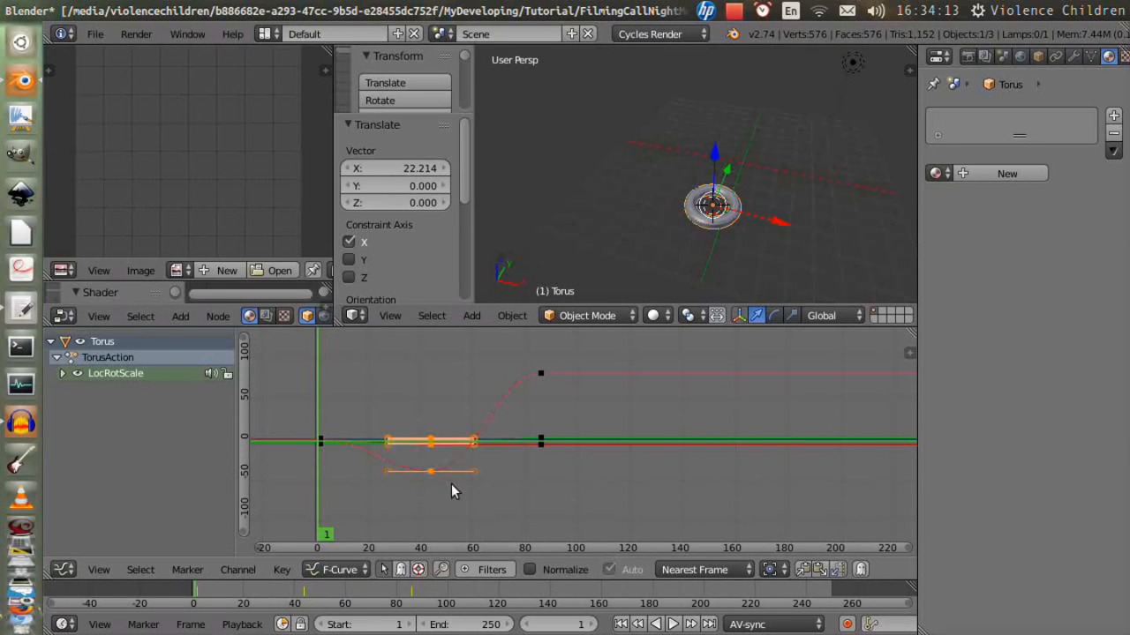
key(g)
click(406, 474)
key(alt+a)
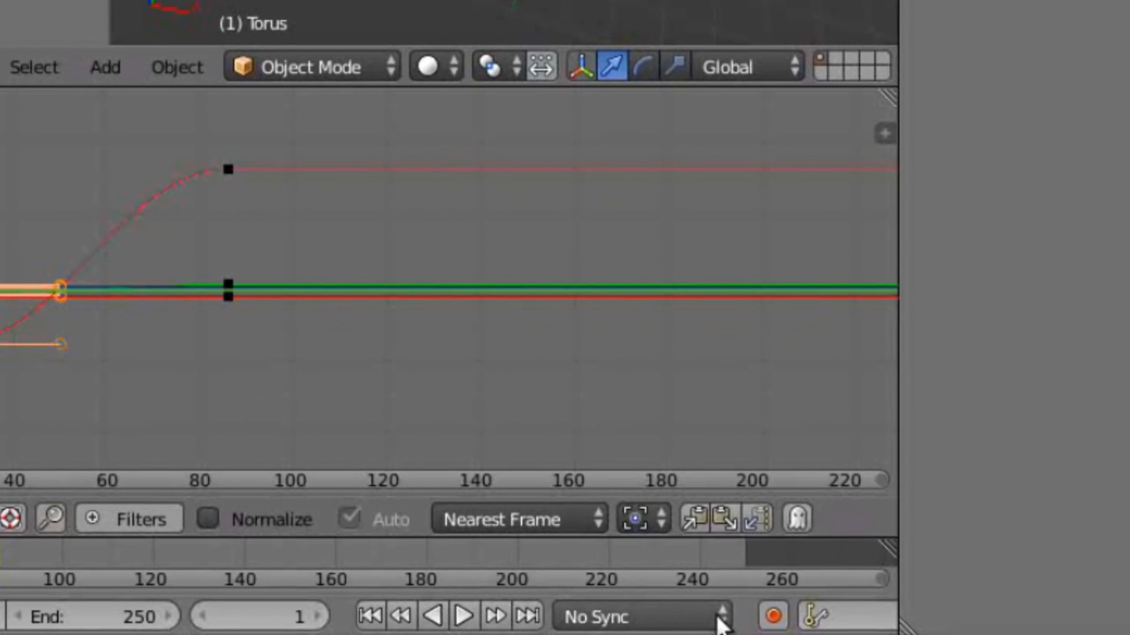
- Set the playback sync mode to AV-sync
click(720, 617)
click(684, 511)
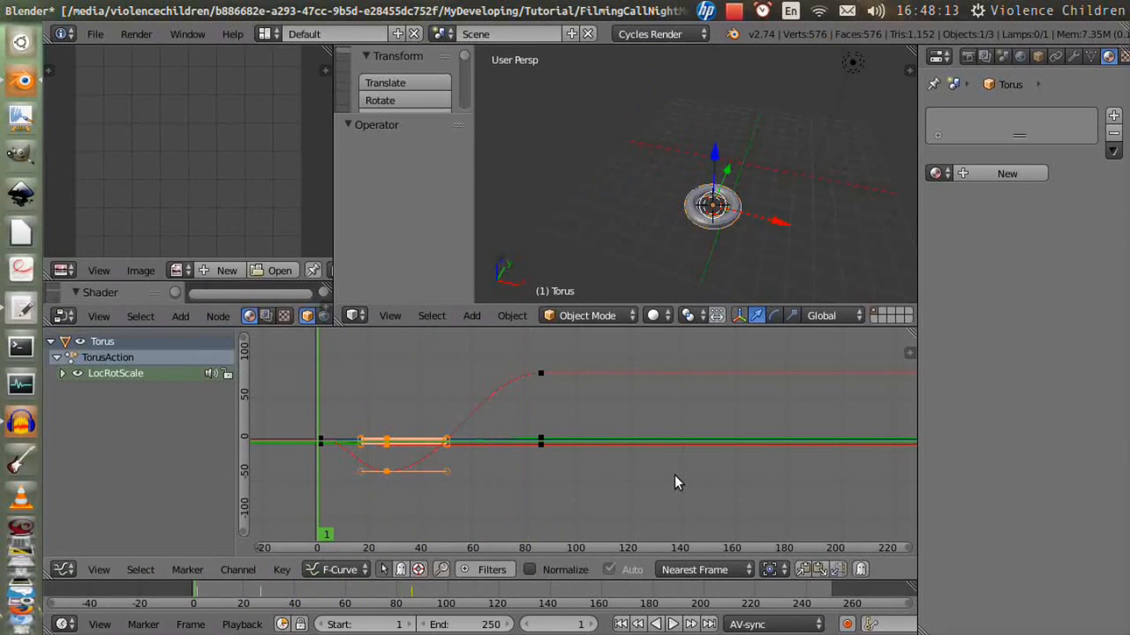
- In the render properties, set the output file format to AVI JPEG
scroll(764, 318, down, 5)
click(968, 56)
scroll(974, 299, down, 2)
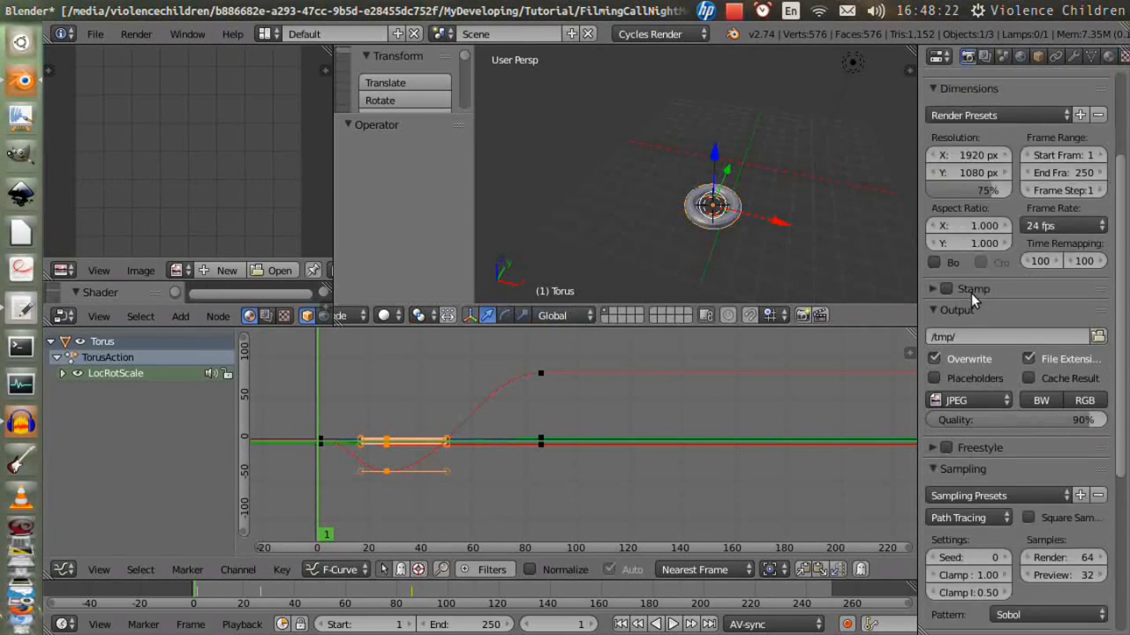
scroll(974, 298, down, 6)
click(976, 258)
click(953, 122)
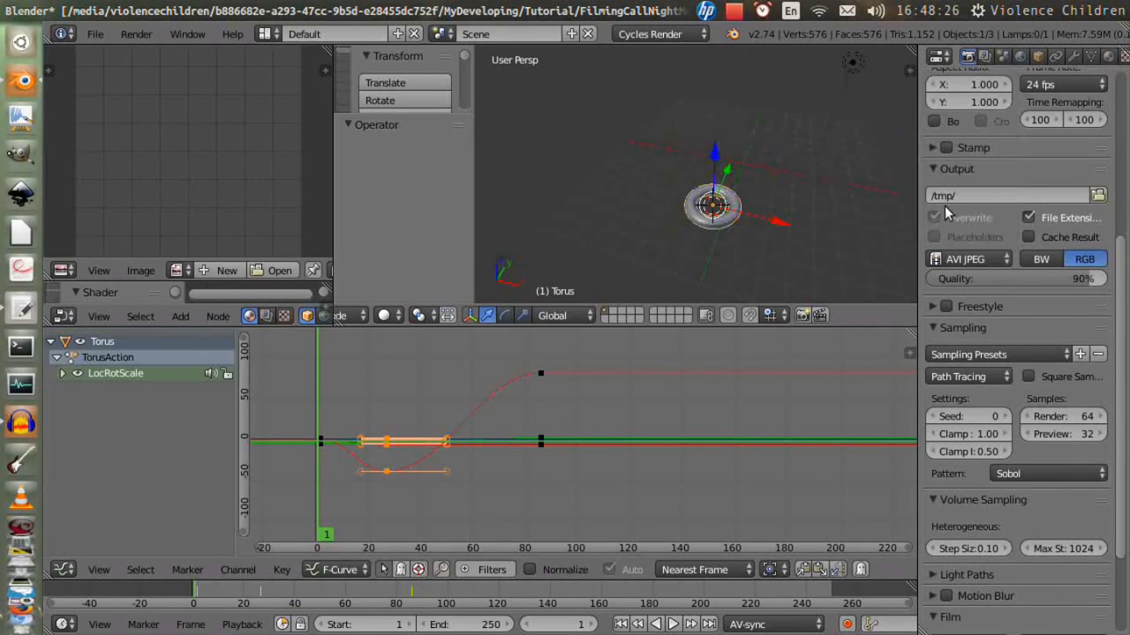
- Render the full animation
scroll(959, 189, up, 3)
scroll(878, 323, up, 5)
scroll(878, 322, up, 2)
key(ctrl+F12)
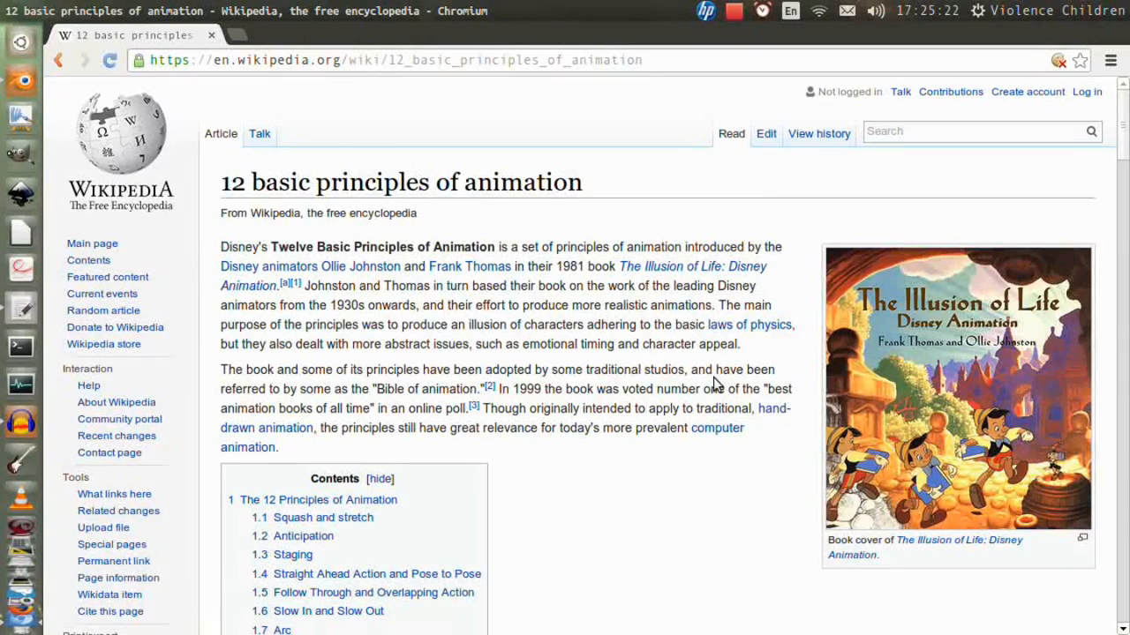
scroll(713, 383, down, 12)
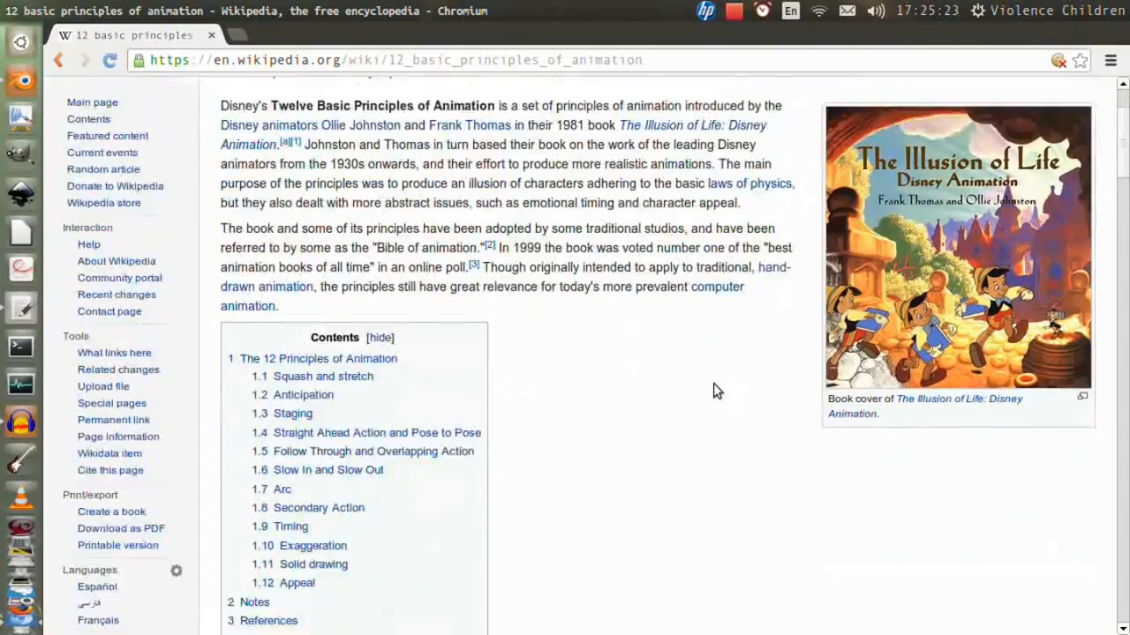
- Scroll through the Wikipedia article on the 12 basic principles of animation to review each principle
scroll(717, 388, down, 11)
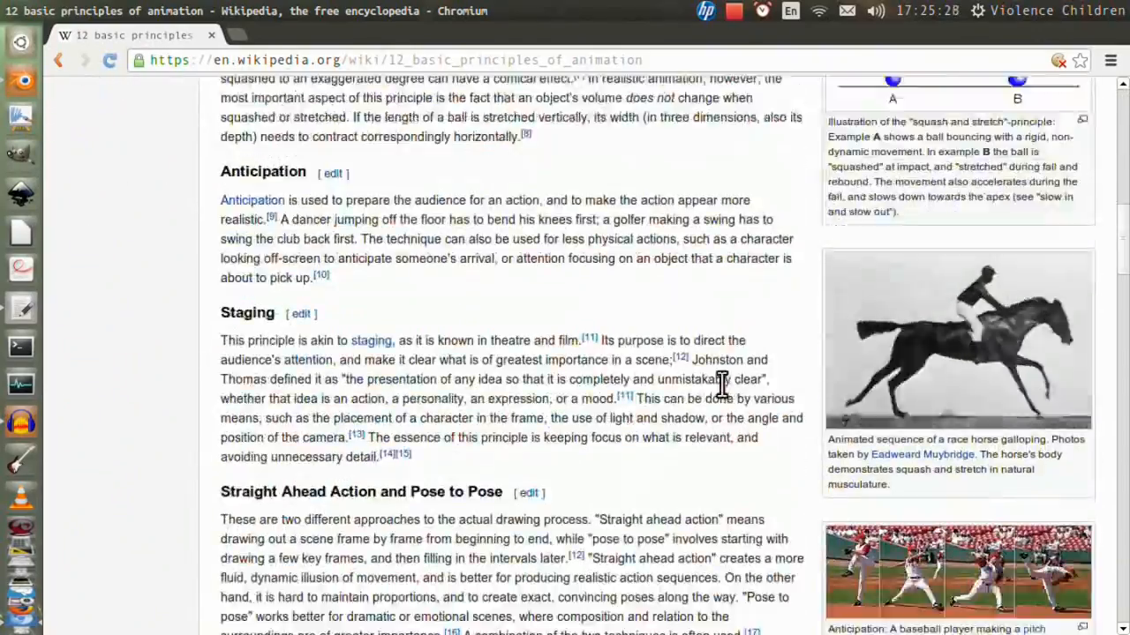
scroll(722, 386, down, 10)
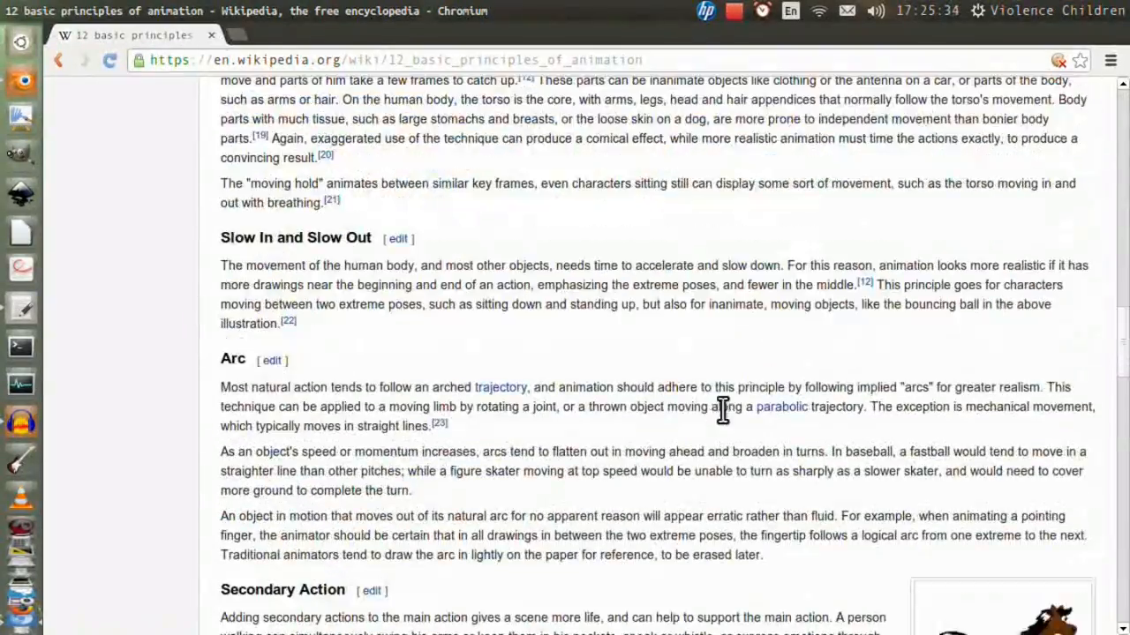
scroll(706, 408, down, 9)
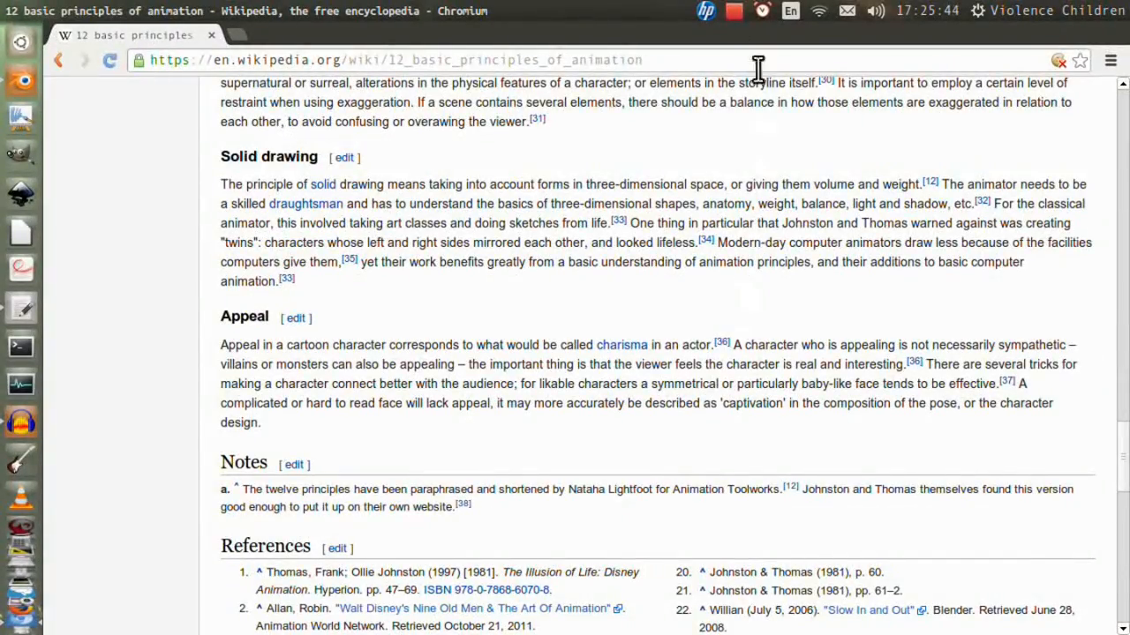
scroll(706, 408, up, 8)
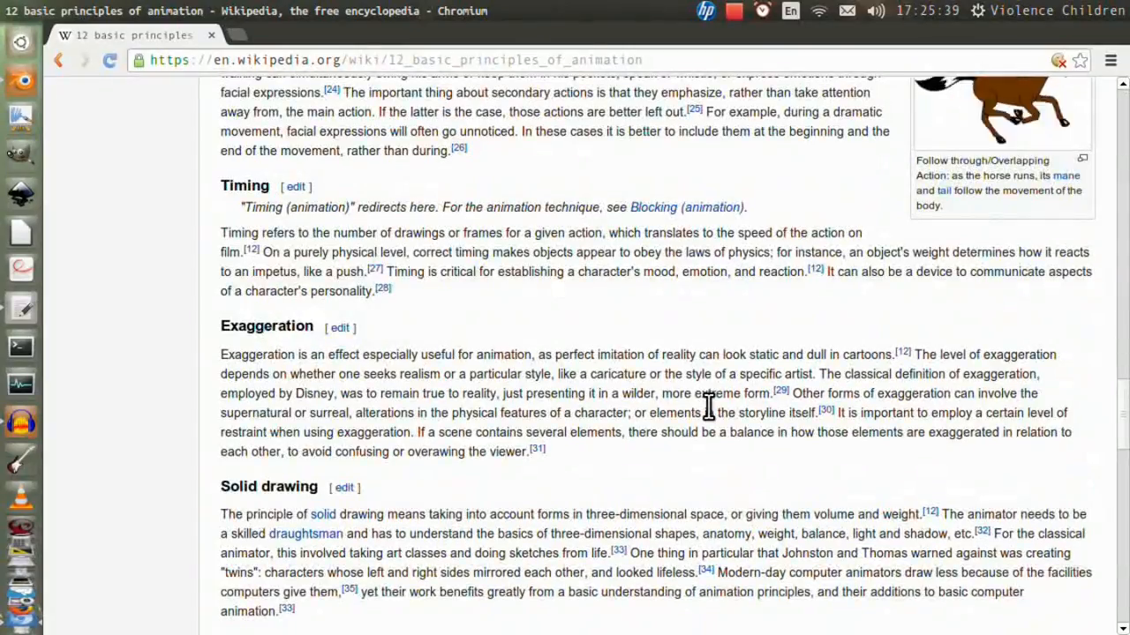
scroll(705, 411, up, 8)
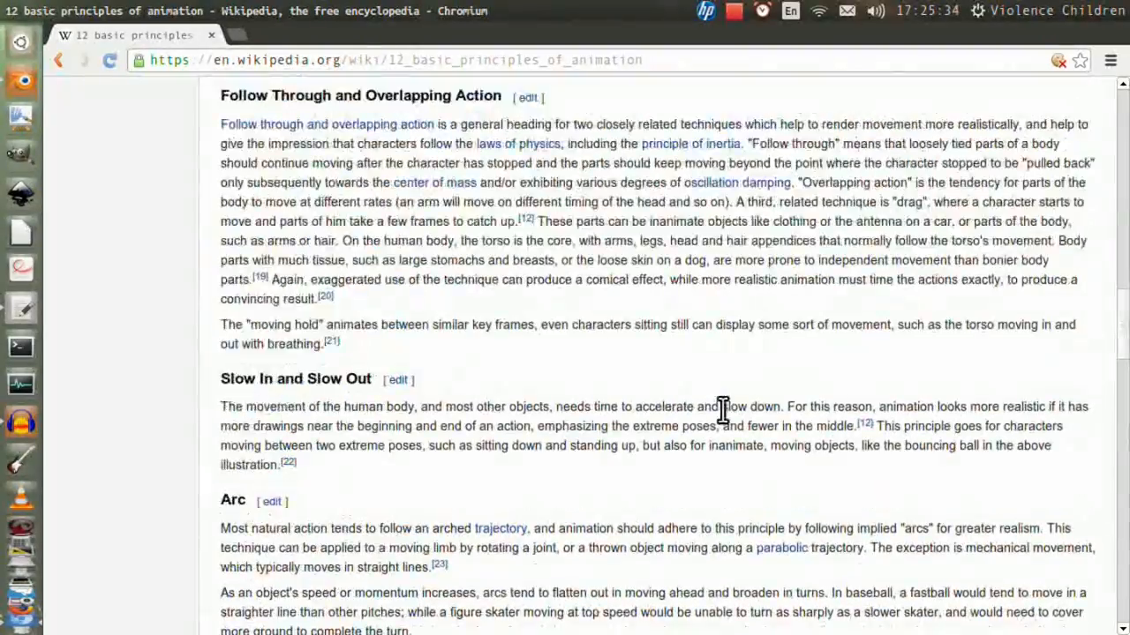
scroll(722, 385, up, 12)
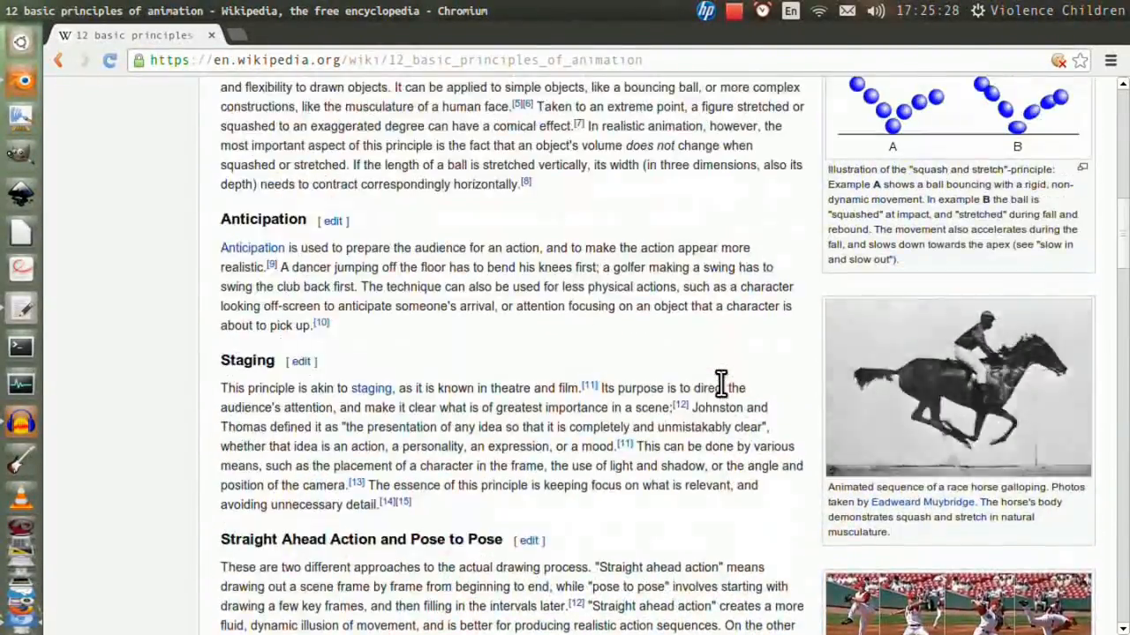
scroll(717, 388, up, 6)
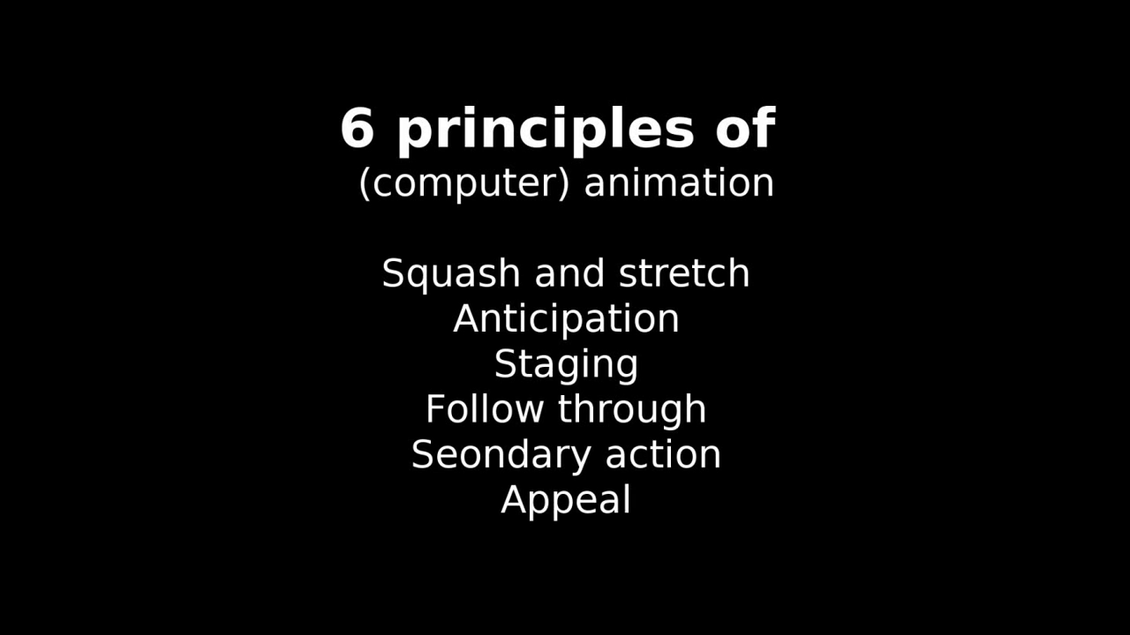